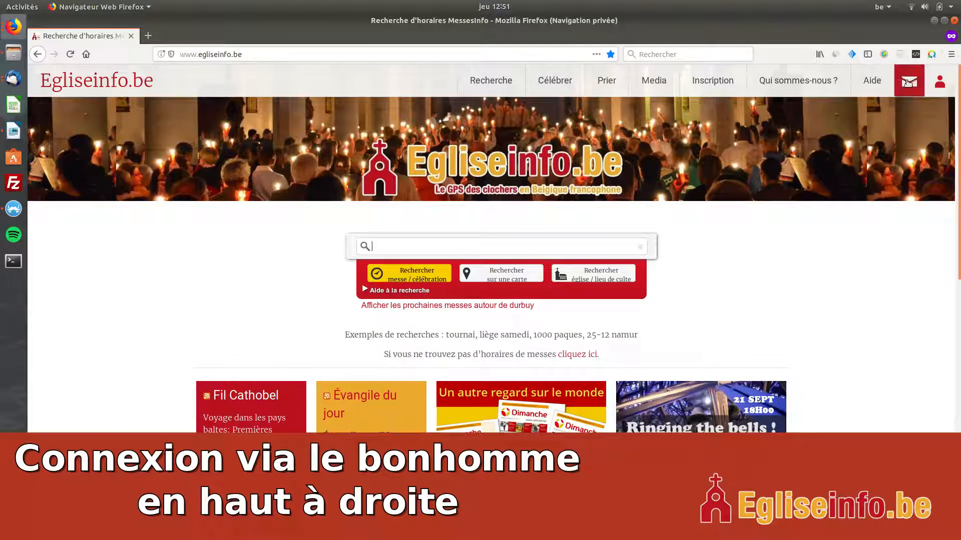
# - Go to the site's login page and open the form for creating a new account
pyautogui.click(935, 85)
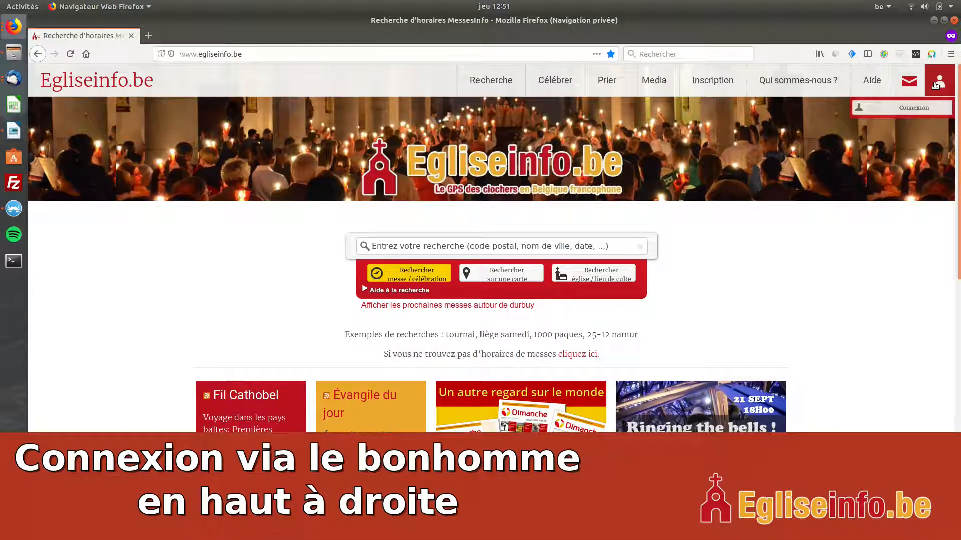
pyautogui.click(900, 109)
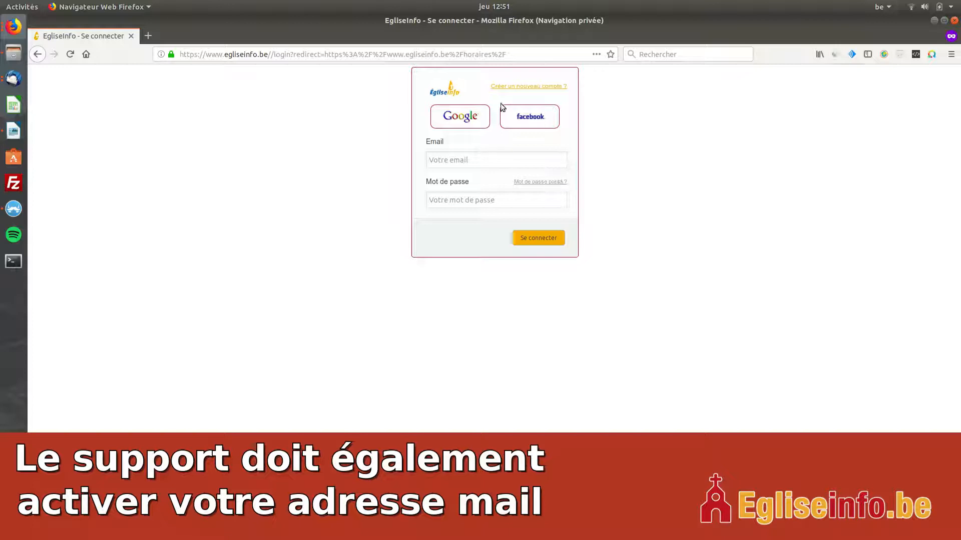
pyautogui.click(512, 87)
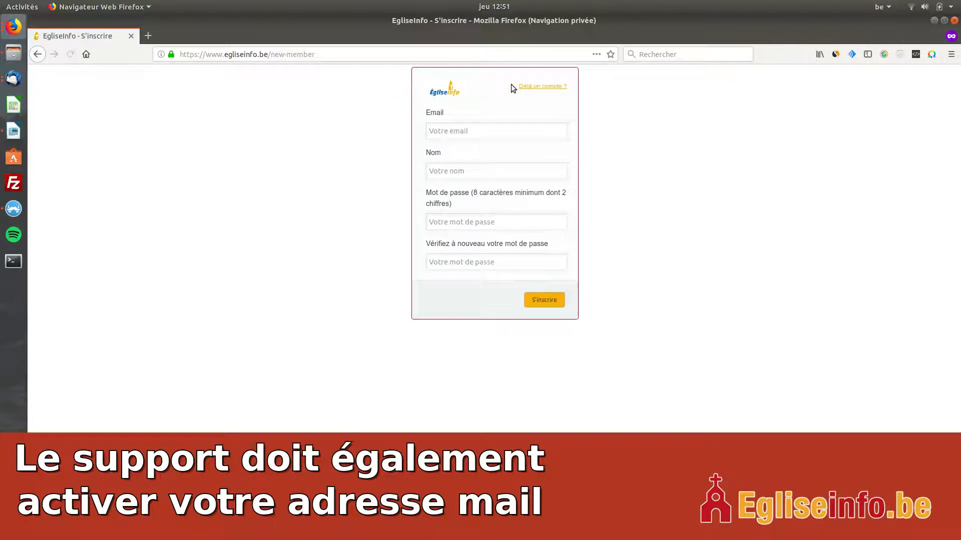
# - Fill in the e-mail address and name in the registration form
pyautogui.click(450, 131)
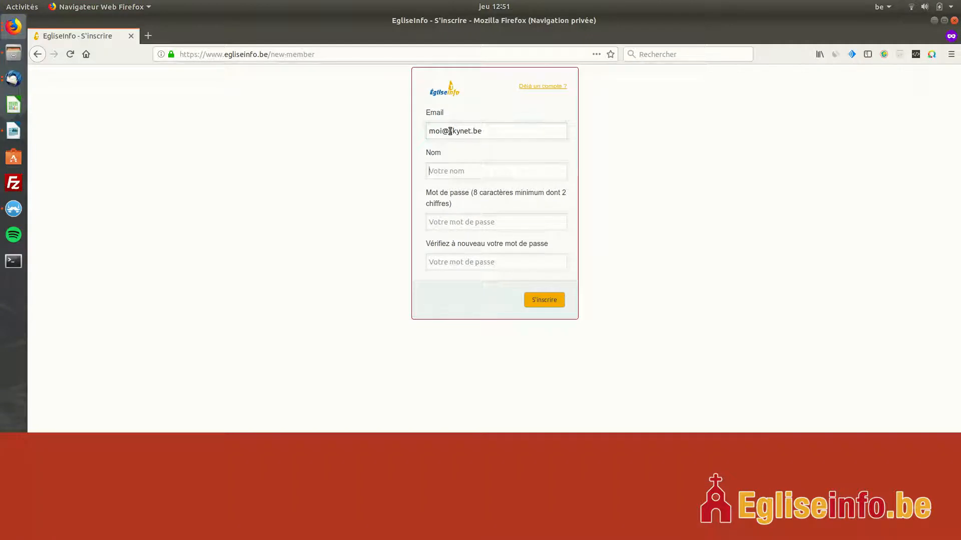
pyautogui.write('Alain')
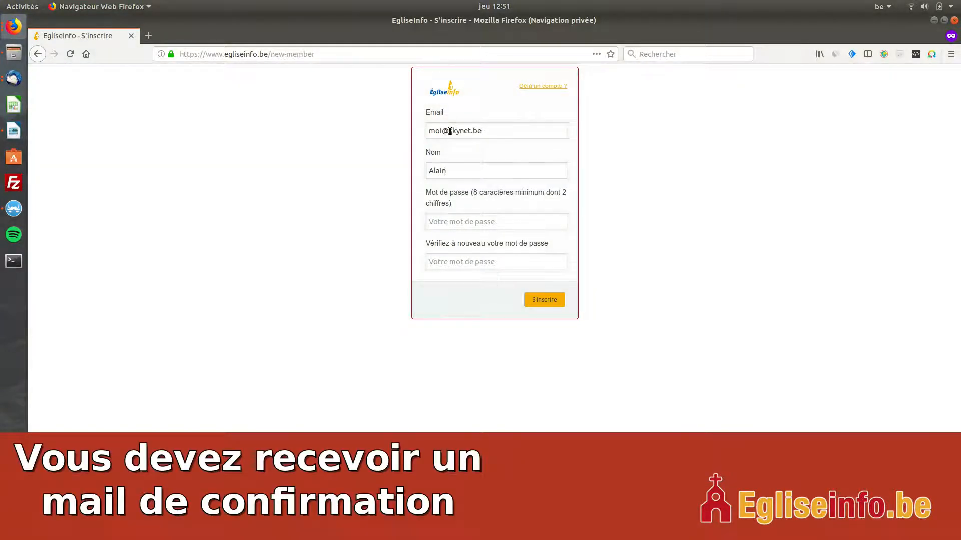
# - Enter the password in both registration password fields, and return to the login page without registering
pyautogui.press('Tab')
pyautogui.write('•••••••')
pyautogui.press('Tab')
pyautogui.write('••••••')
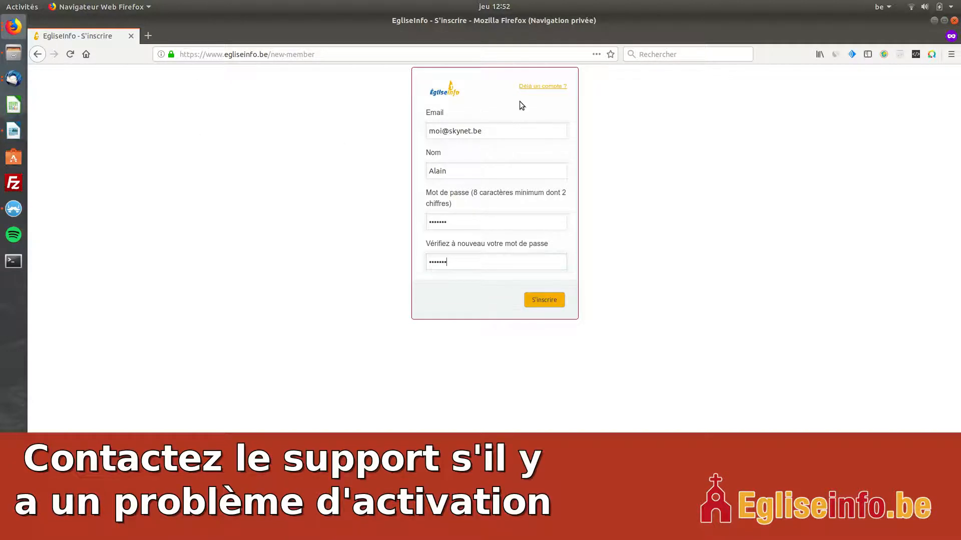
pyautogui.click(538, 86)
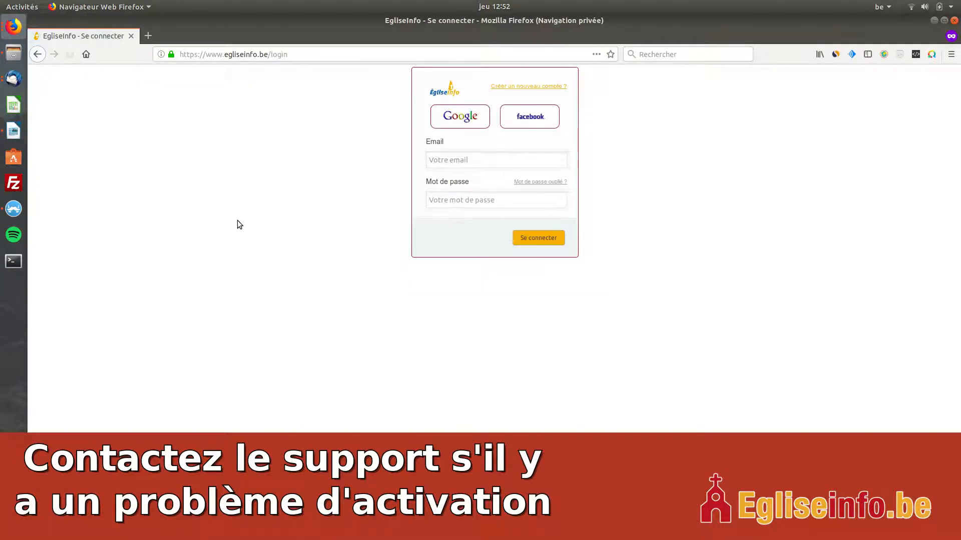
# - Sign in with the Google account, entering its e-mail address and account password
pyautogui.click(447, 120)
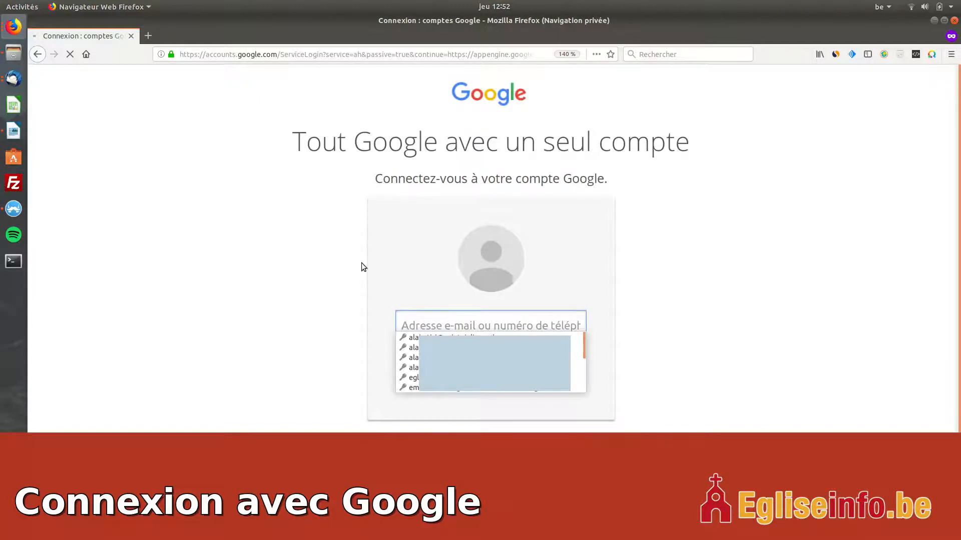
pyautogui.write('e')
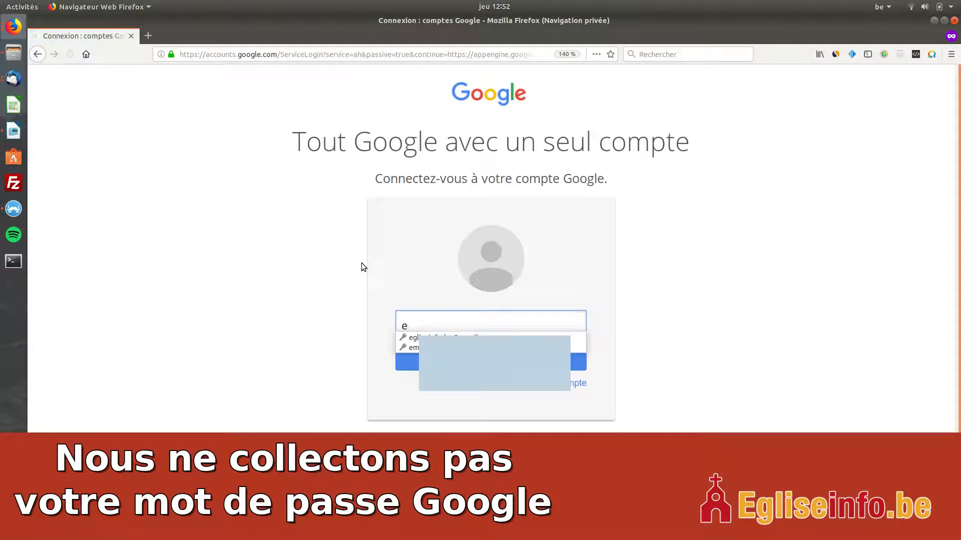
pyautogui.write('g')
pyautogui.press('Down')
pyautogui.press('Return')
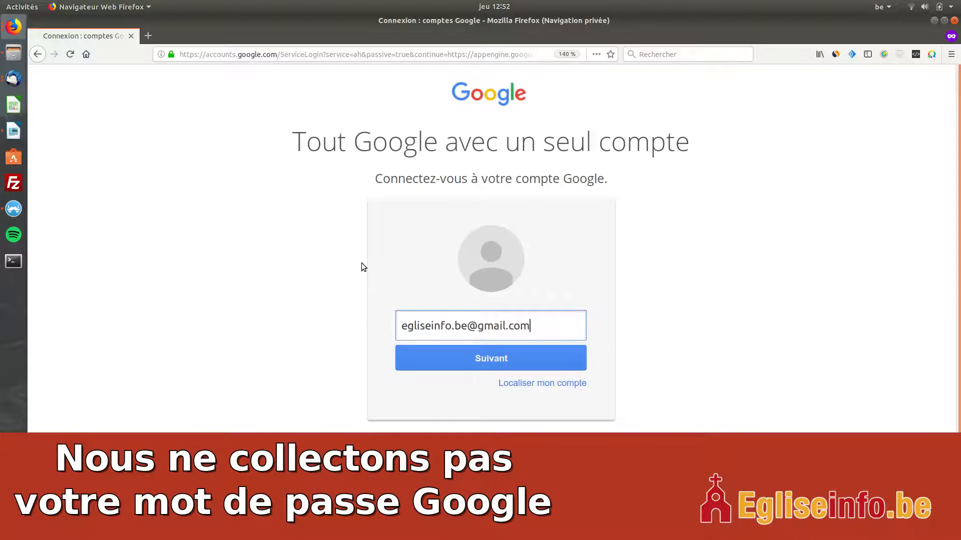
pyautogui.press('Return')
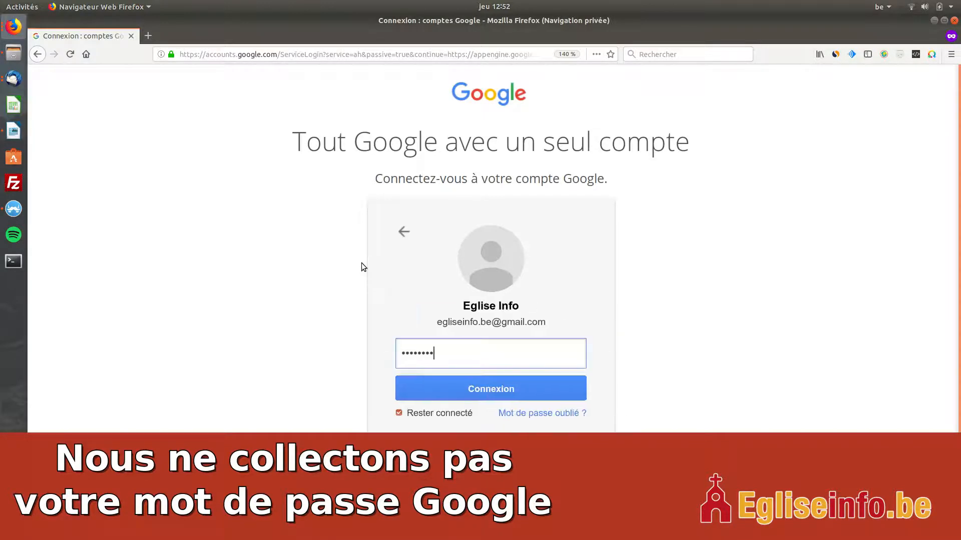
pyautogui.press('Return')
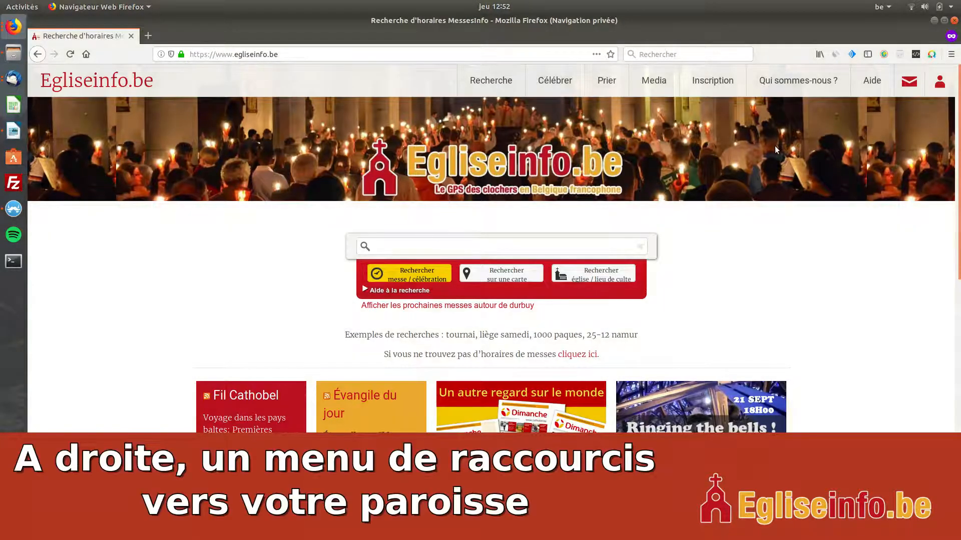
# - Open the Somzée community page from the signed-in account's administration shortcuts
pyautogui.click(941, 84)
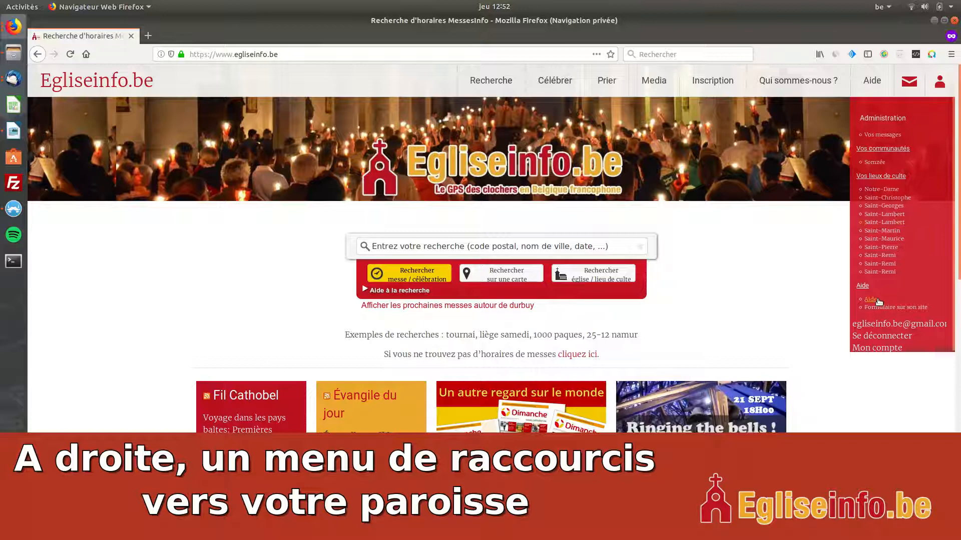
pyautogui.click(941, 85)
pyautogui.click(941, 85)
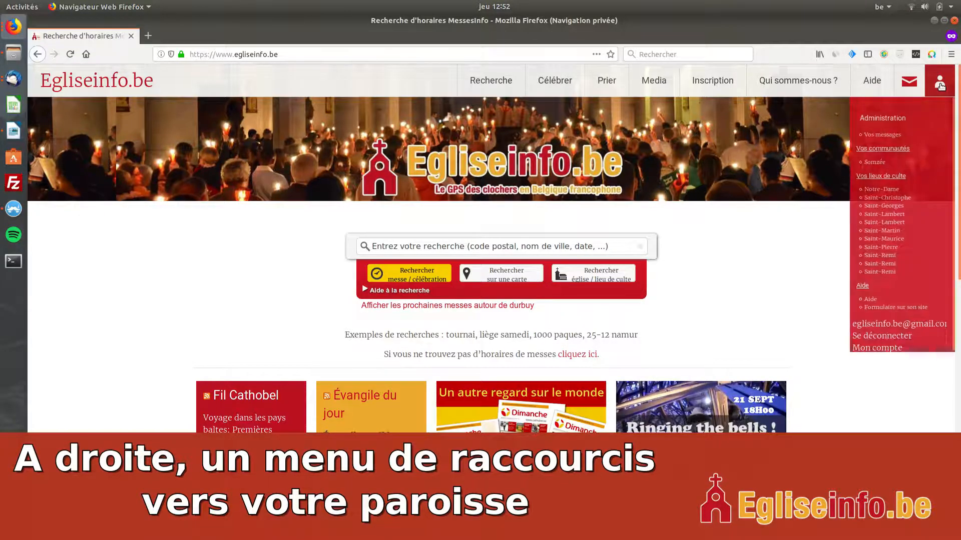
pyautogui.click(873, 162)
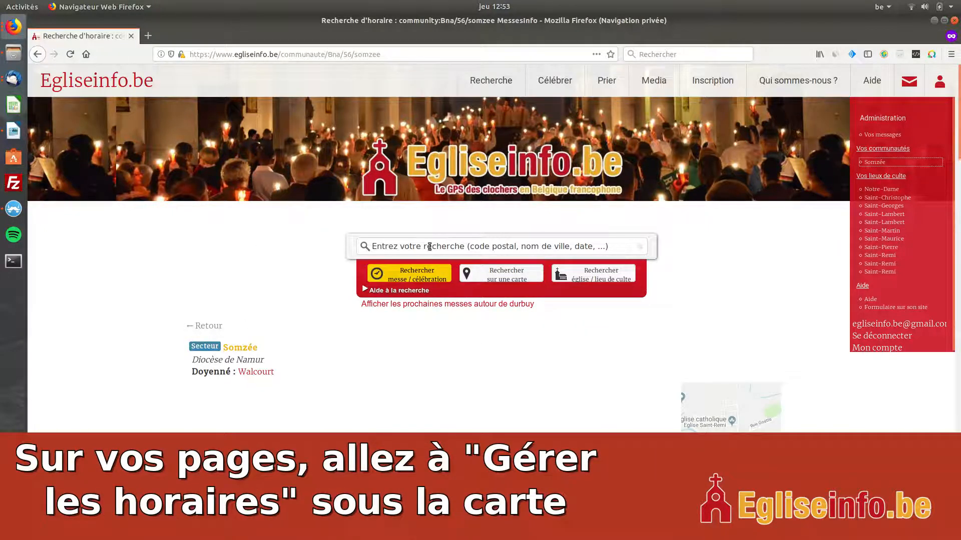
# - Open the schedule management (Gérer les horaires) for the Somzée sector from its community page
pyautogui.scroll(-4, 300, 358)
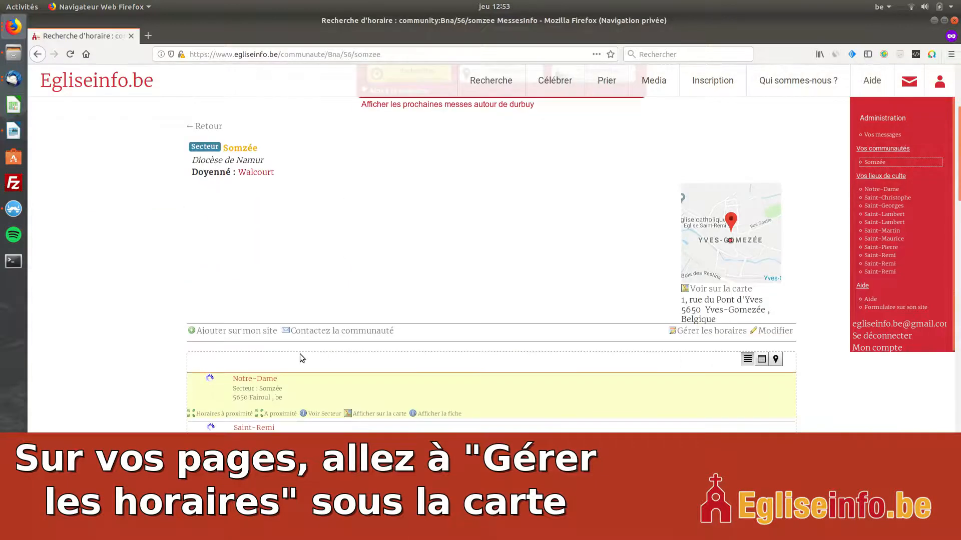
pyautogui.scroll(4, 308, 330)
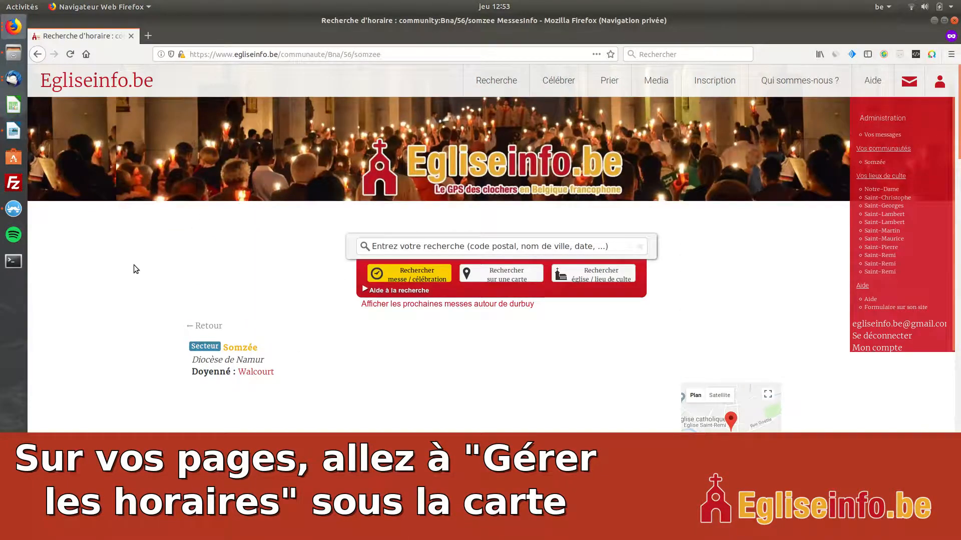
pyautogui.scroll(-4, 648, 309)
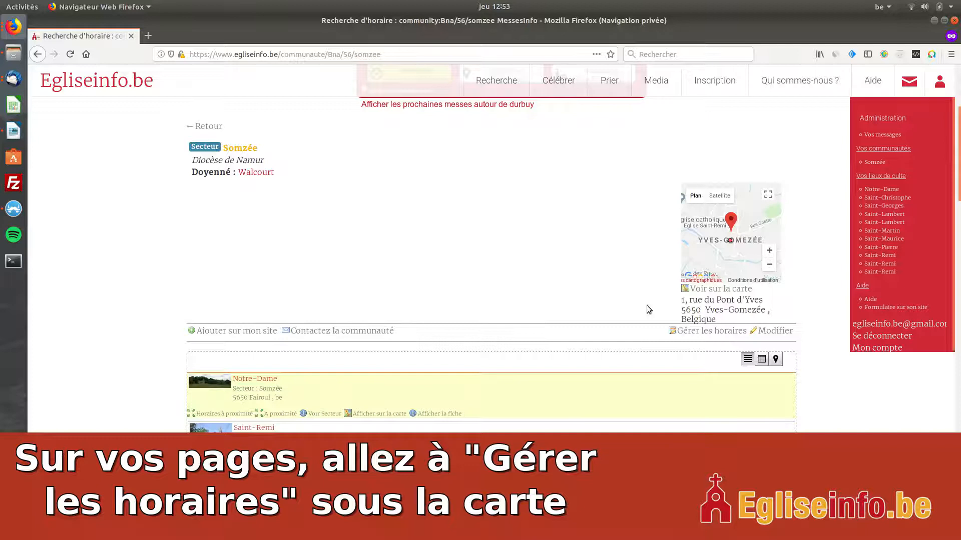
pyautogui.click(691, 331)
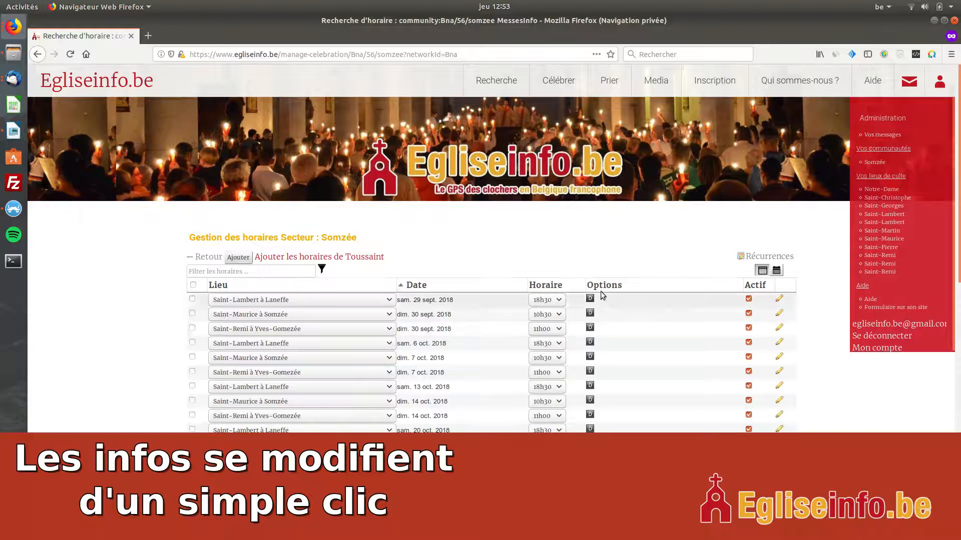
# - Examine the place and date choices for the 30 September Saint-Maurice à Somzée mass without changing them
pyautogui.click(352, 315)
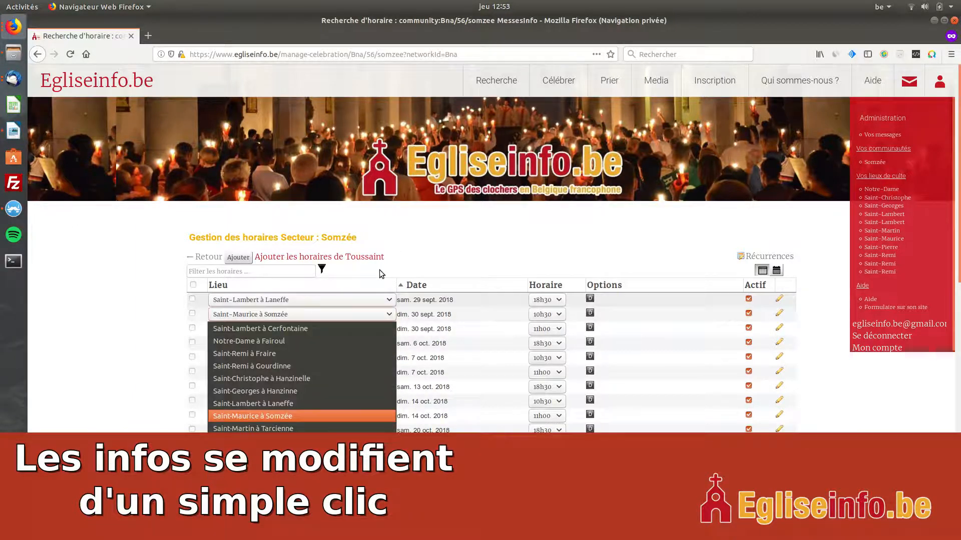
pyautogui.click(419, 238)
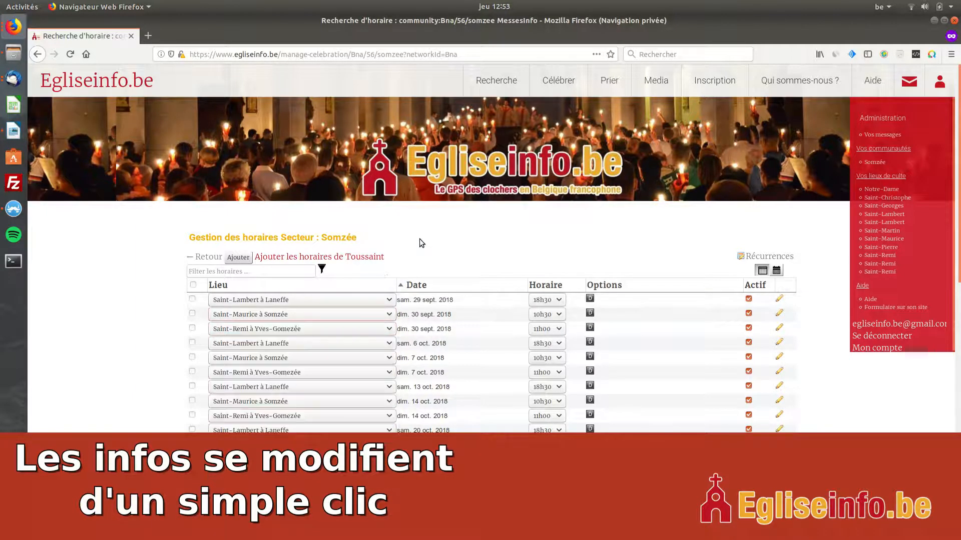
pyautogui.click(446, 315)
pyautogui.click(498, 226)
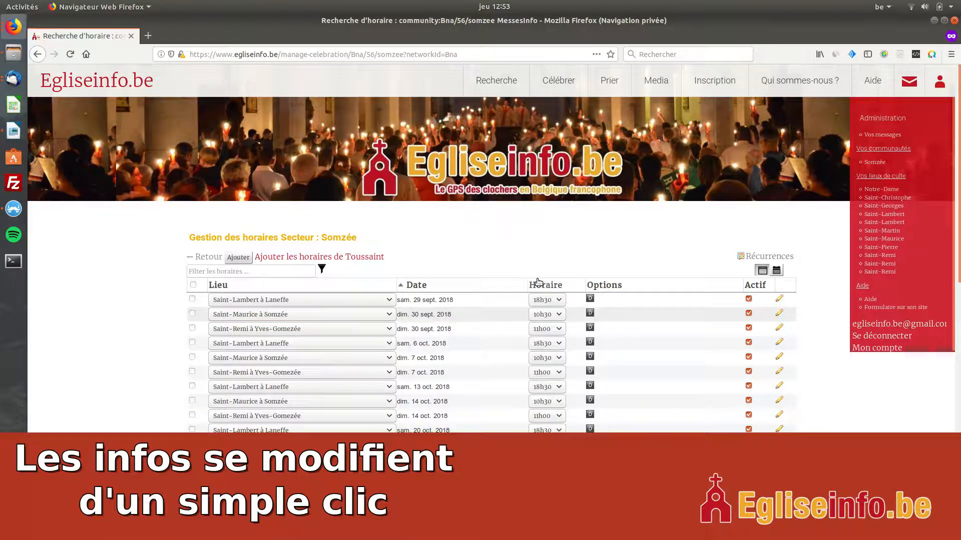
# - Set the 30 September Saint-Maurice à Somzée mass time to 10h00 and restore it to 10h30
pyautogui.click(558, 315)
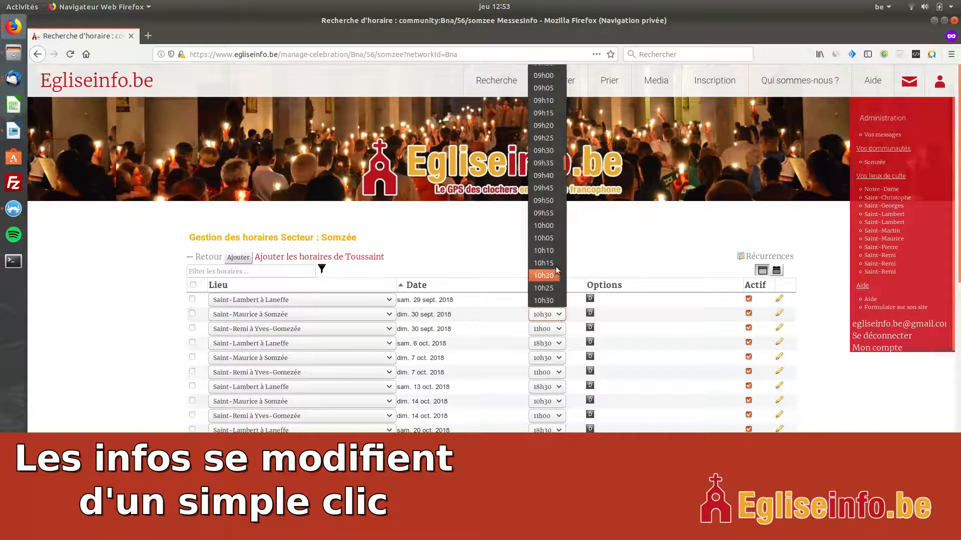
pyautogui.click(549, 226)
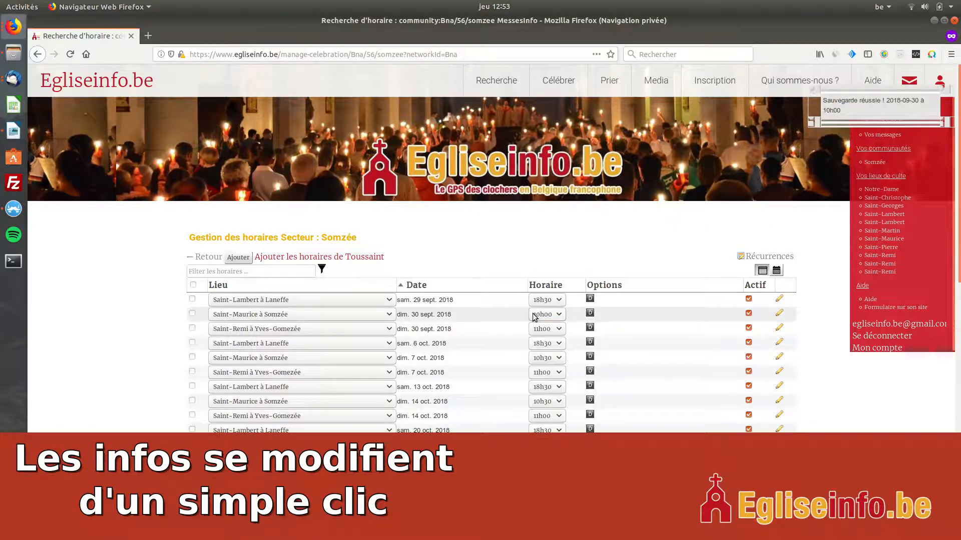
pyautogui.click(562, 315)
pyautogui.click(542, 274)
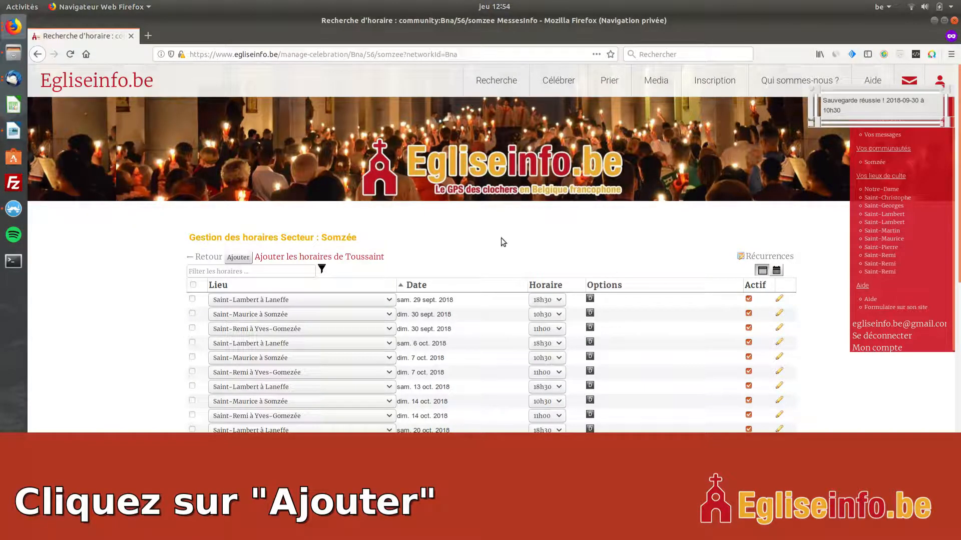
# - Start adding a new celebration, dismiss the interface guide, and choose Saint-Martin à Tarcienne as the place
pyautogui.click(241, 259)
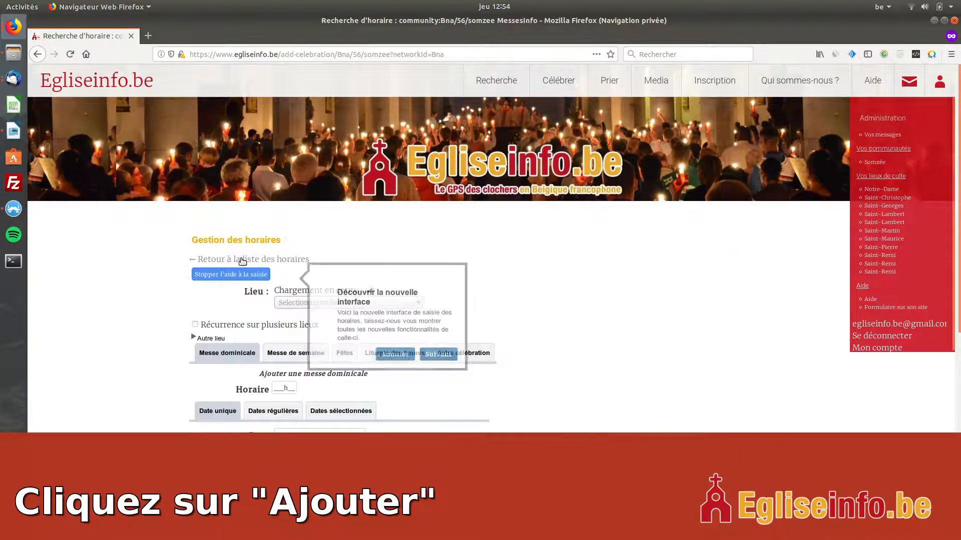
pyautogui.click(392, 354)
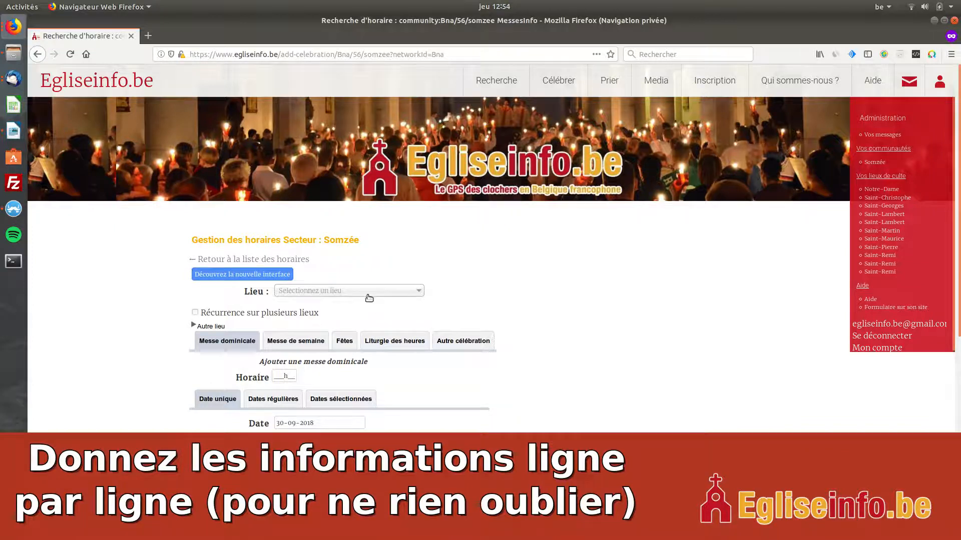
pyautogui.click(339, 297)
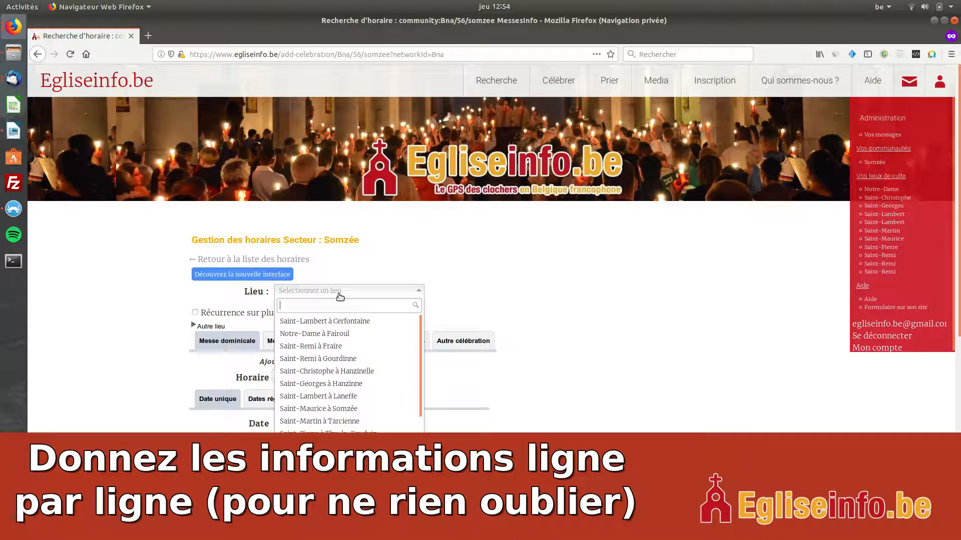
pyautogui.write('tarci')
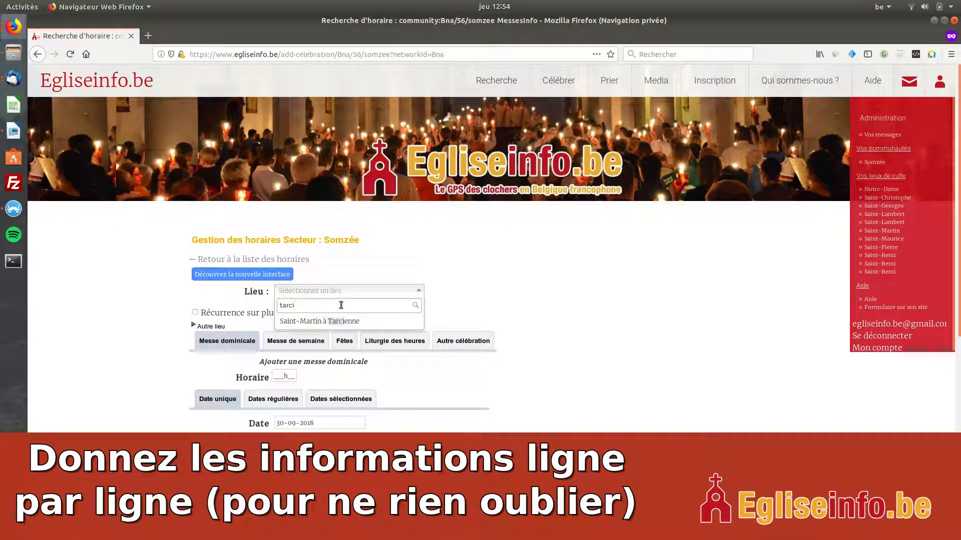
pyautogui.click(350, 321)
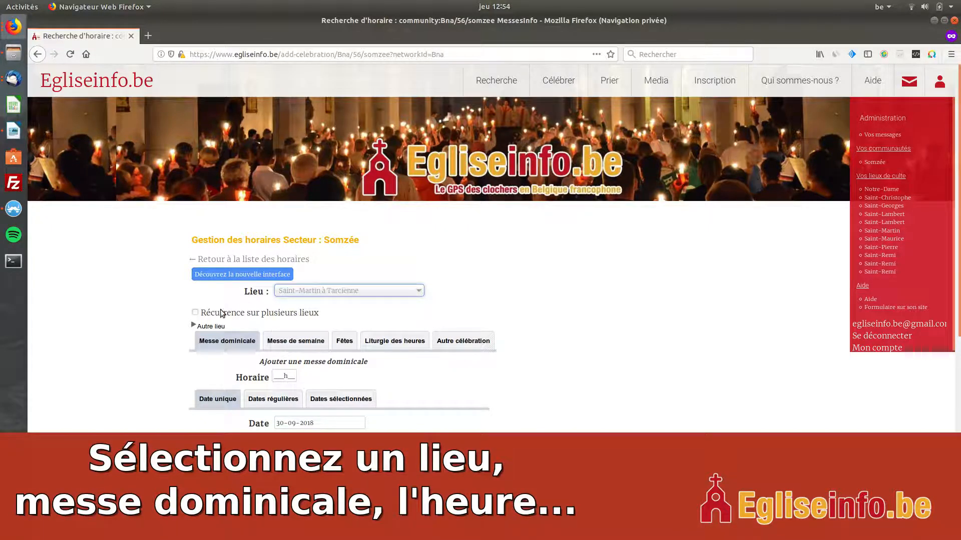
# - Review the Autre lieu section and set the new Sunday mass's time to 19h00
pyautogui.click(209, 328)
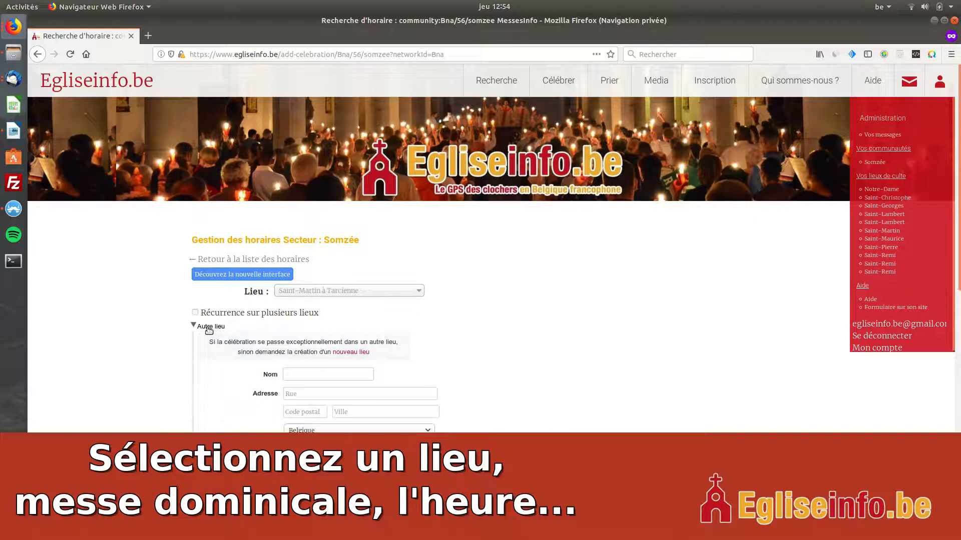
pyautogui.click(209, 328)
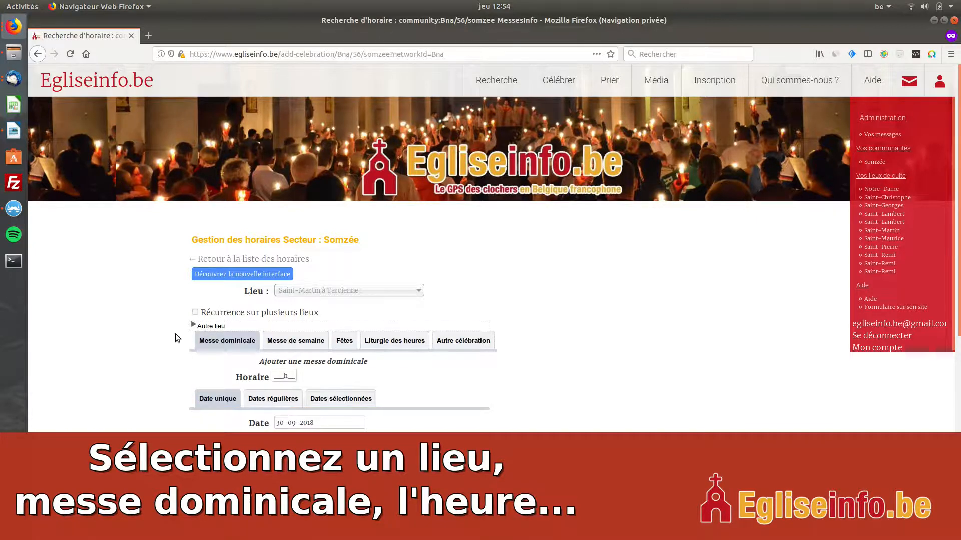
pyautogui.scroll(-4, 175, 334)
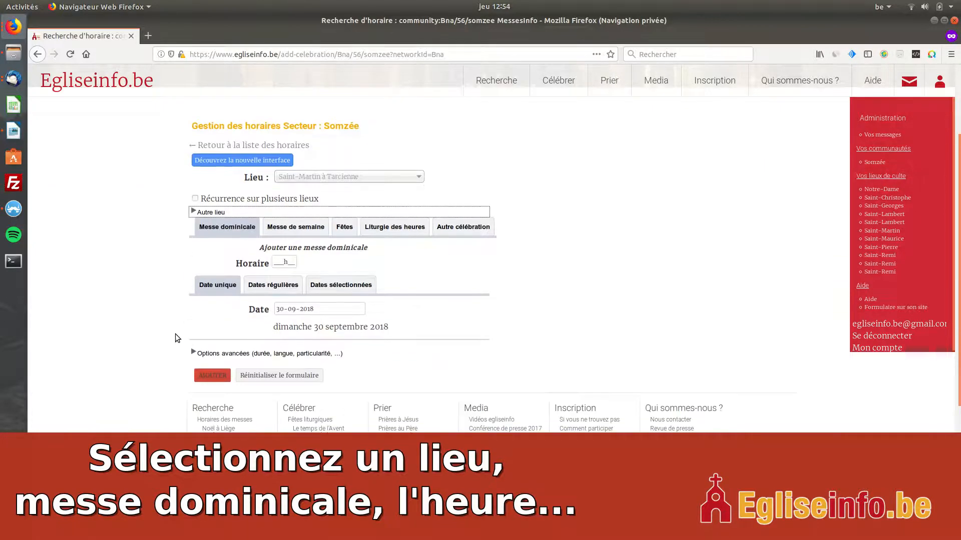
pyautogui.click(274, 264)
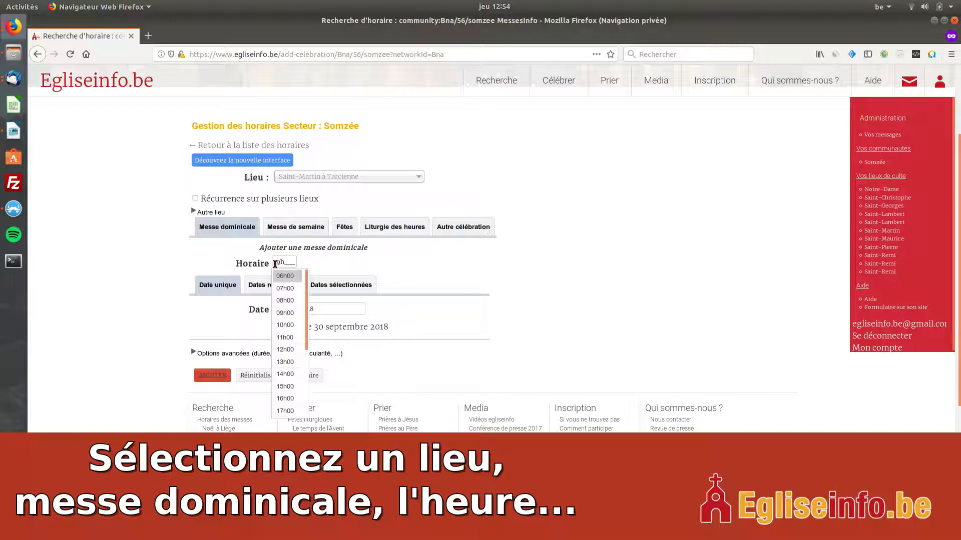
pyautogui.click(242, 262)
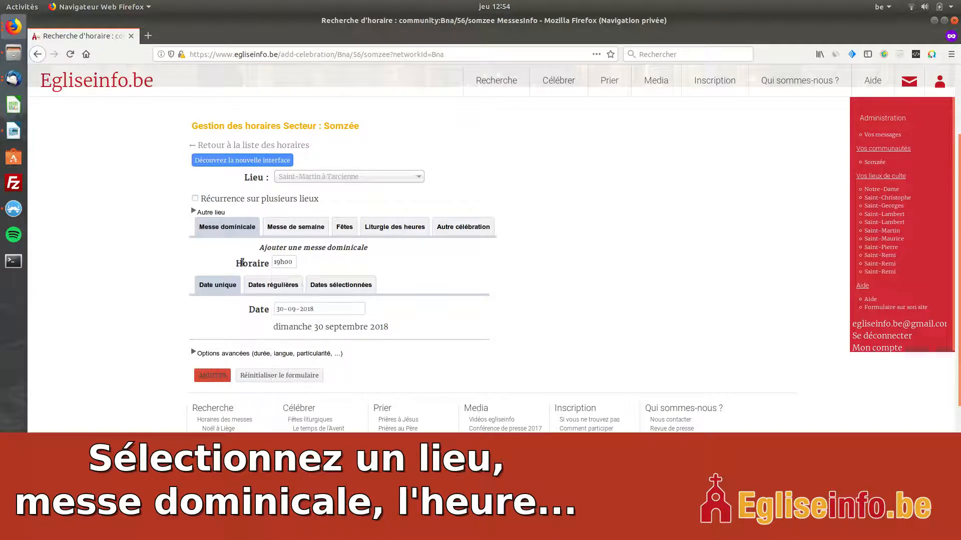
# - Switch the new mass to regular dates and set its validity start date to 30-09-2018
pyautogui.click(283, 285)
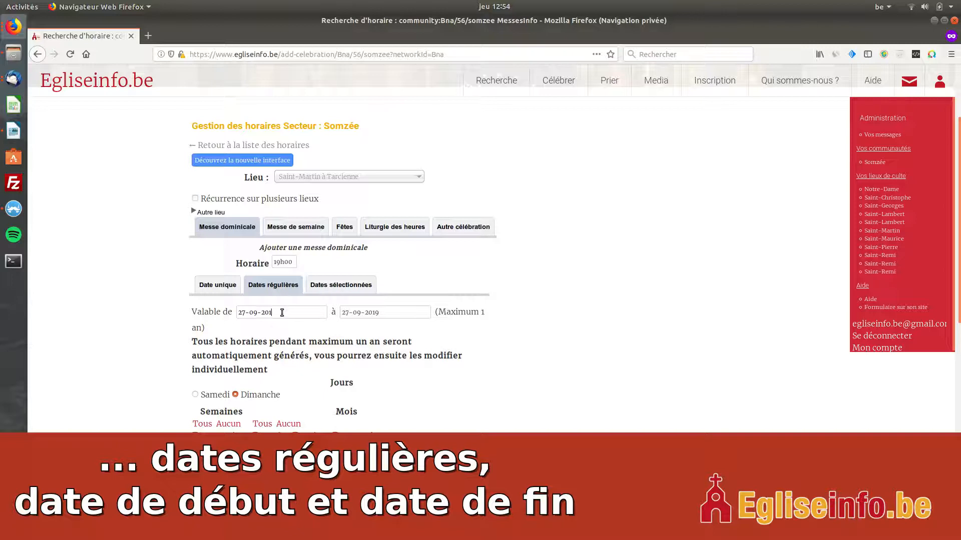
pyautogui.write('8')
pyautogui.press('Home')
pyautogui.press('Delete')
pyautogui.press('Delete')
pyautogui.write('30')
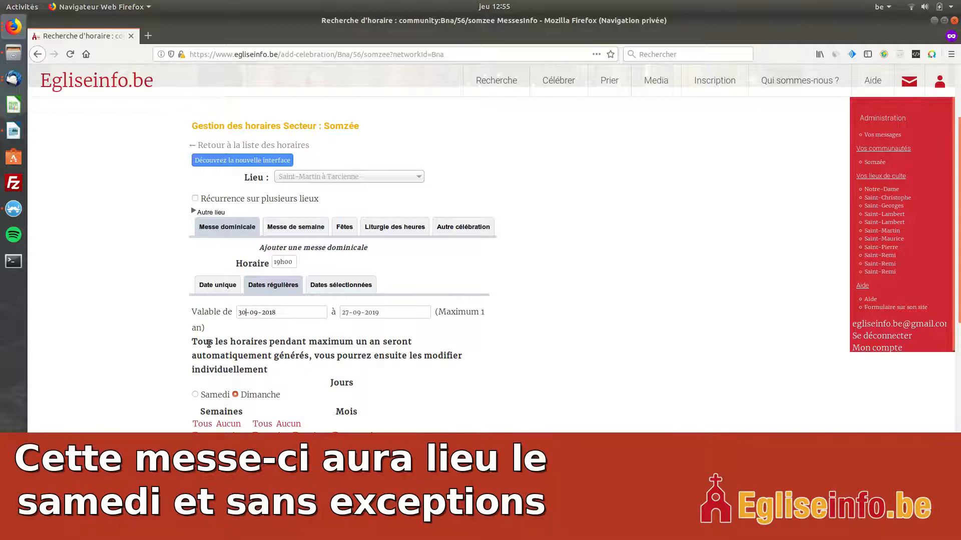
# - Set the recurring mass's validity end date to 30-09-2019 and choose Samedi as its day
pyautogui.click(349, 312)
pyautogui.press('BackSpace')
pyautogui.press('BackSpace')
pyautogui.write('30')
pyautogui.click(195, 395)
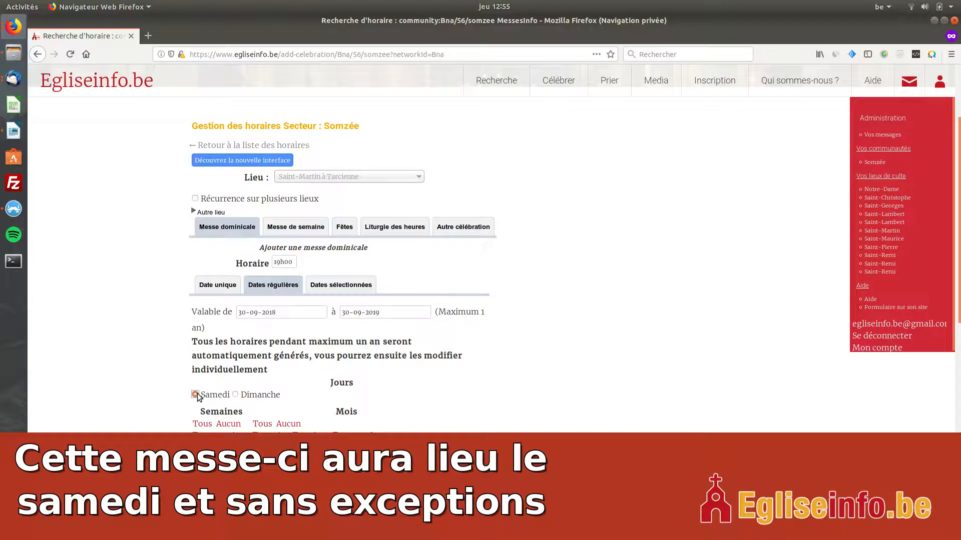
# - Review the weeks, months, school-holiday choices and exclusions calendar of the recurring mass without changing them
pyautogui.scroll(-3, 162, 351)
pyautogui.scroll(-3, 161, 352)
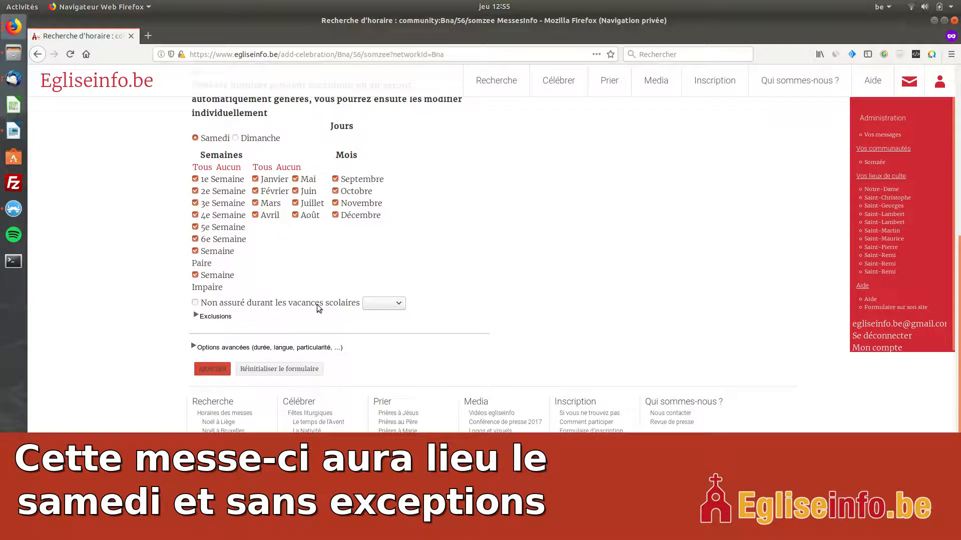
pyautogui.click(373, 304)
pyautogui.click(373, 304)
pyautogui.click(212, 319)
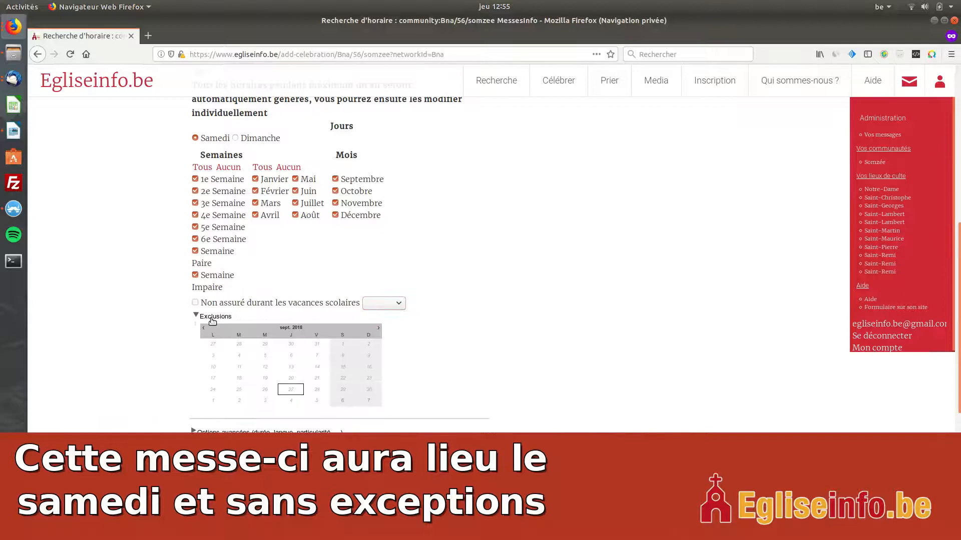
pyautogui.click(212, 319)
# - Expand the advanced options, enter the comment "Dans la chapelle de semaine", and clear it again
pyautogui.click(206, 347)
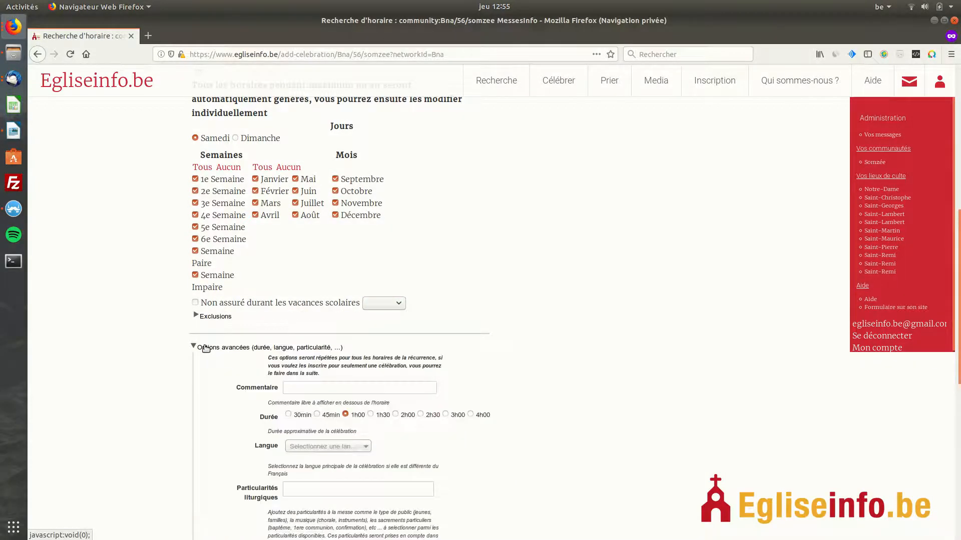
pyautogui.scroll(-2, 204, 345)
pyautogui.click(311, 274)
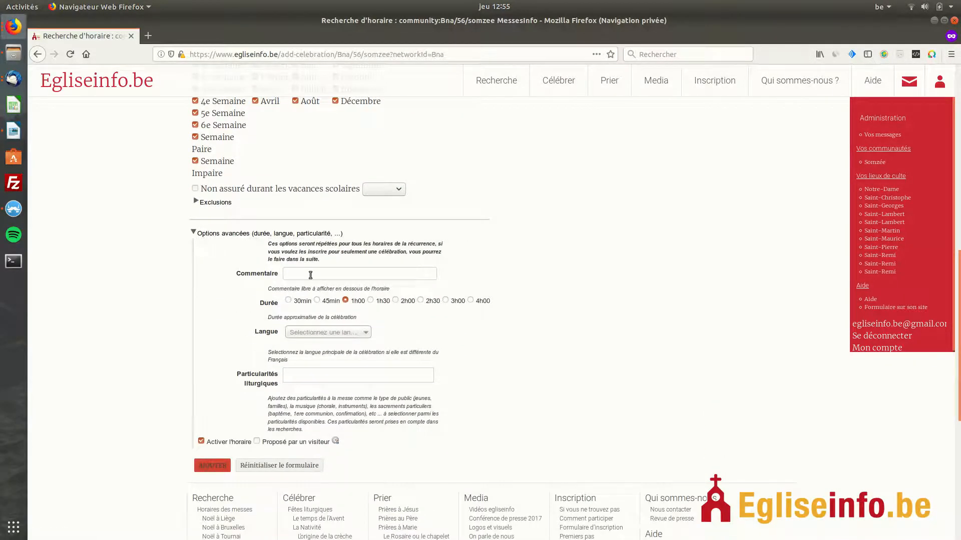
pyautogui.write('A')
pyautogui.press('BackSpace')
pyautogui.write('Dans la chapelle')
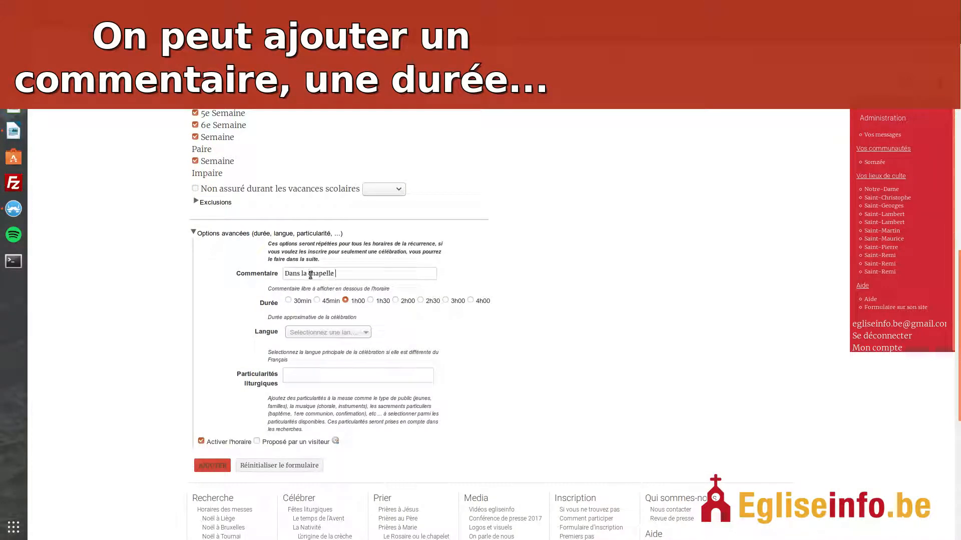
pyautogui.write(' de semaine')
pyautogui.press('BackSpace')
pyautogui.press('BackSpace')
pyautogui.press('BackSpace')
pyautogui.press('BackSpace')
pyautogui.press('BackSpace')
pyautogui.press('BackSpace')
pyautogui.press('BackSpace')
pyautogui.press('BackSpace')
pyautogui.press('BackSpace')
pyautogui.press('BackSpace')
pyautogui.press('BackSpace')
pyautogui.press('BackSpace')
pyautogui.press('BackSpace')
pyautogui.press('BackSpace')
pyautogui.press('BackSpace')
pyautogui.press('BackSpace')
pyautogui.press('BackSpace')
pyautogui.press('BackSpace')
pyautogui.press('BackSpace')
pyautogui.press('BackSpace')
# - Check the language choices without selecting one, and add the liturgical particularities Première communion, Confession and Chantée
pyautogui.click(299, 334)
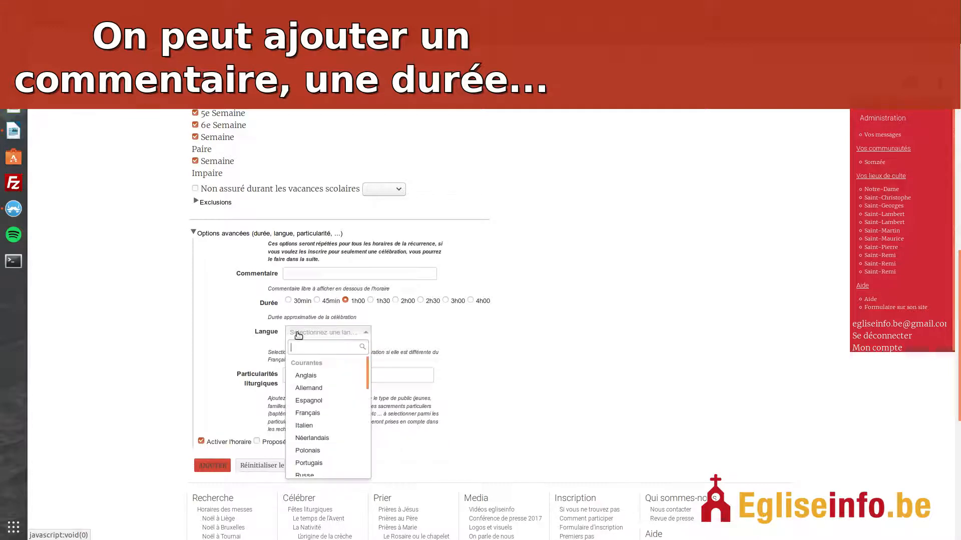
pyautogui.click(299, 335)
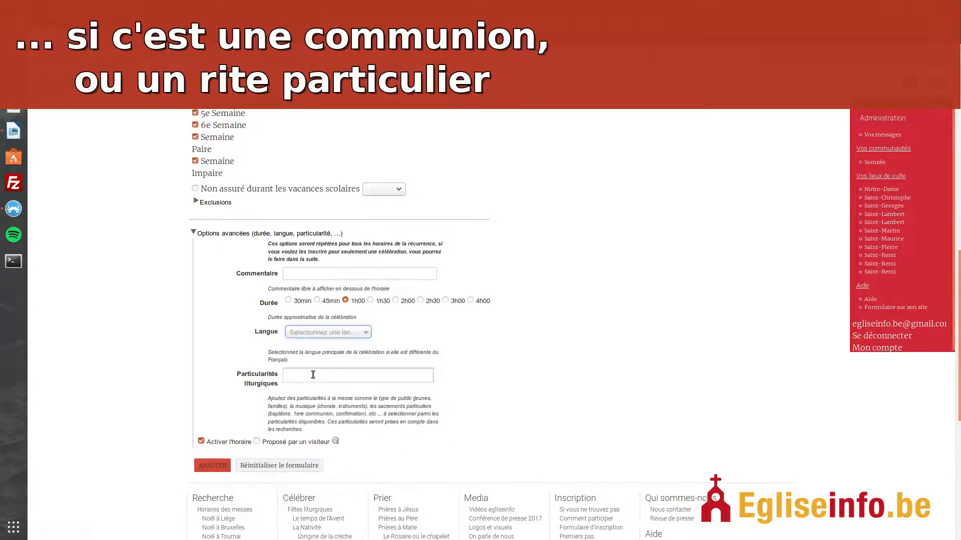
pyautogui.click(312, 374)
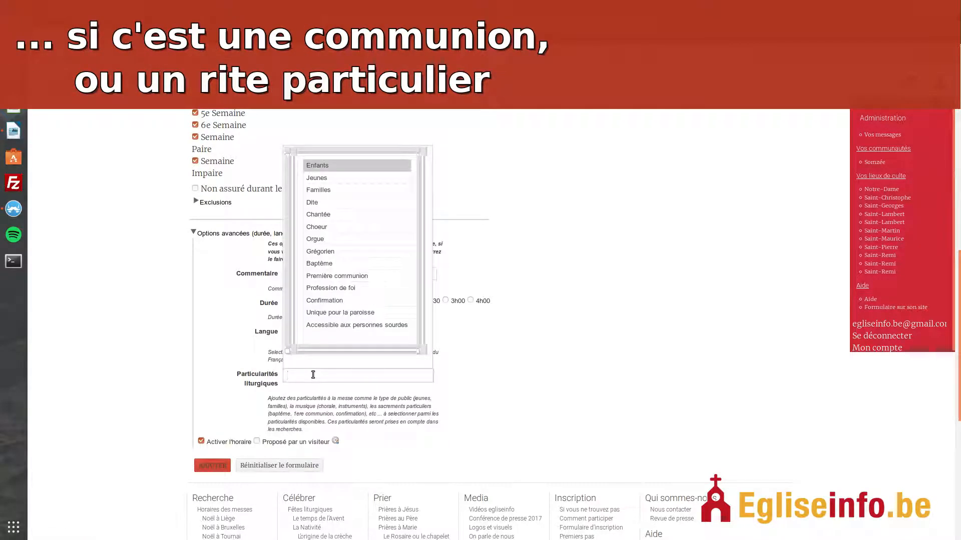
pyautogui.write('com')
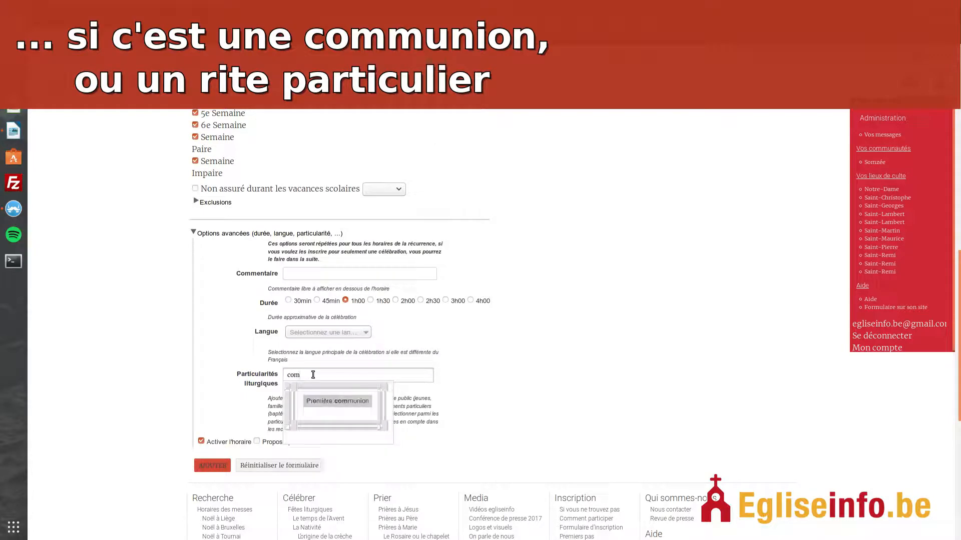
pyautogui.press('Return')
pyautogui.write('onf')
pyautogui.press('Return')
pyautogui.write('ch')
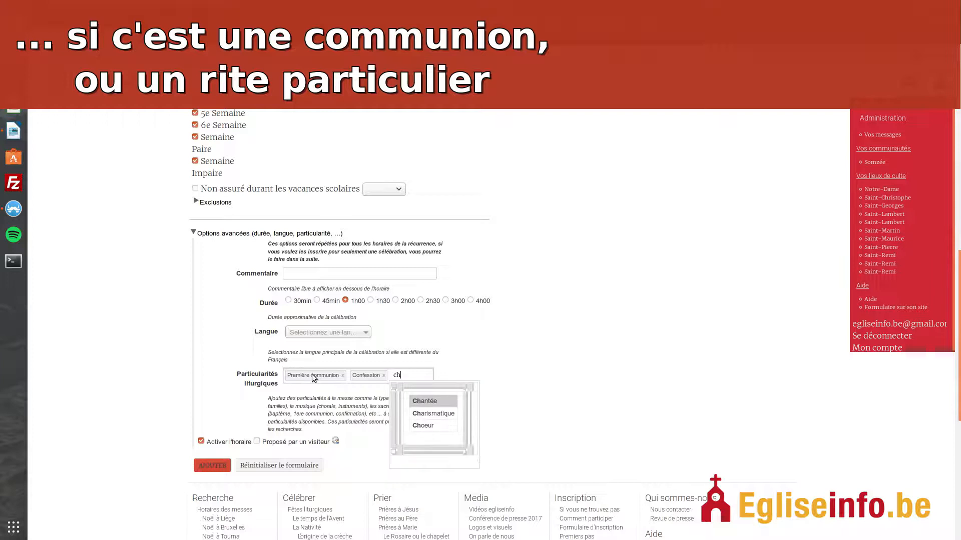
pyautogui.press('Return')
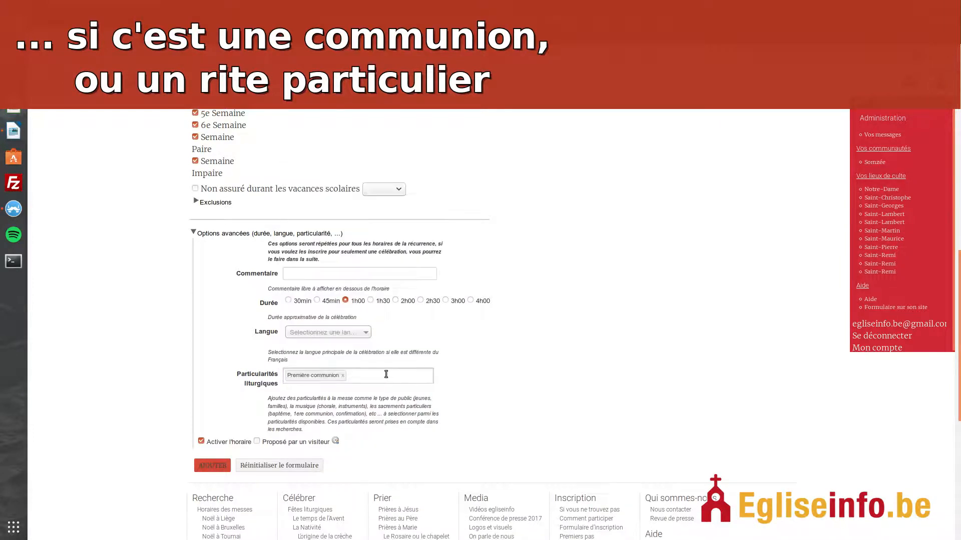
# - Remove all liturgical particularities and add the recurring Saturday masses to the schedule
pyautogui.click(386, 375)
pyautogui.press('BackSpace')
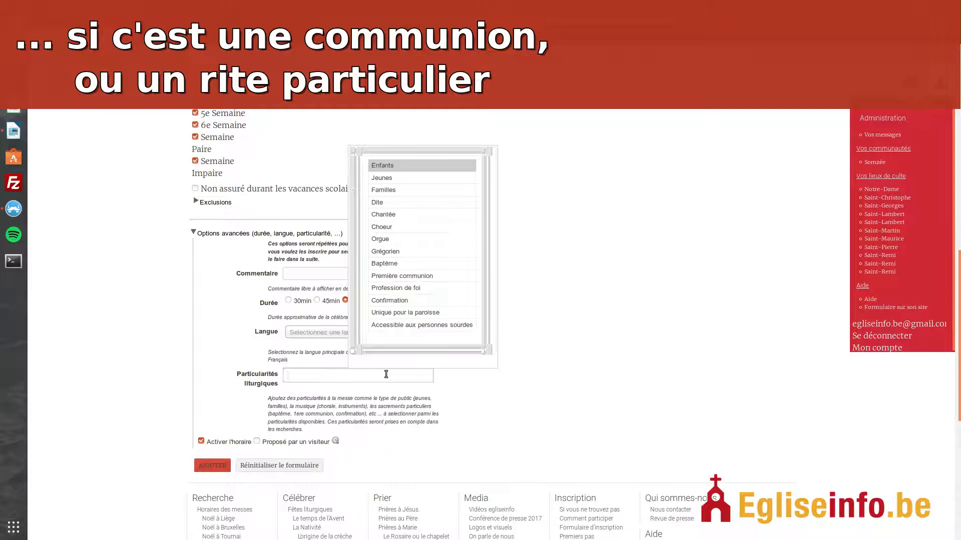
pyautogui.click(224, 389)
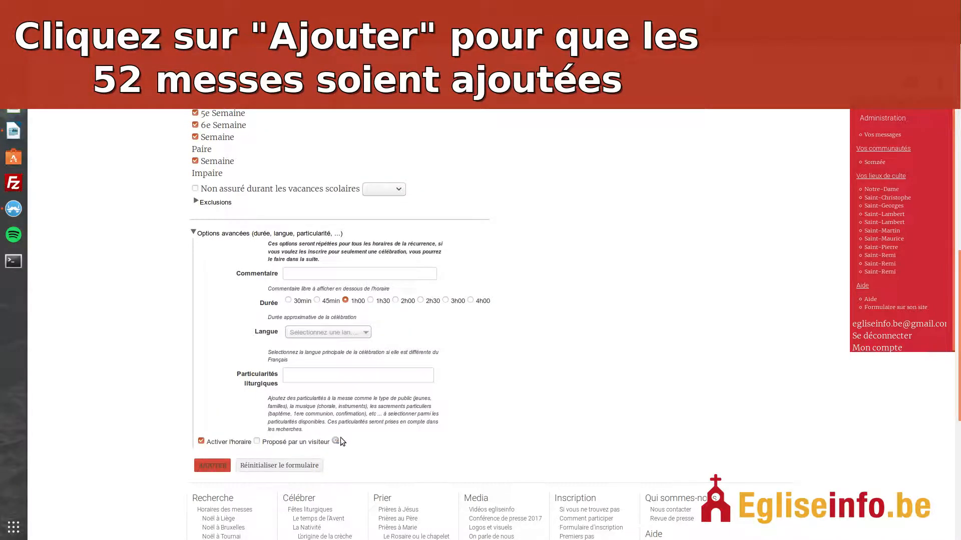
pyautogui.click(215, 466)
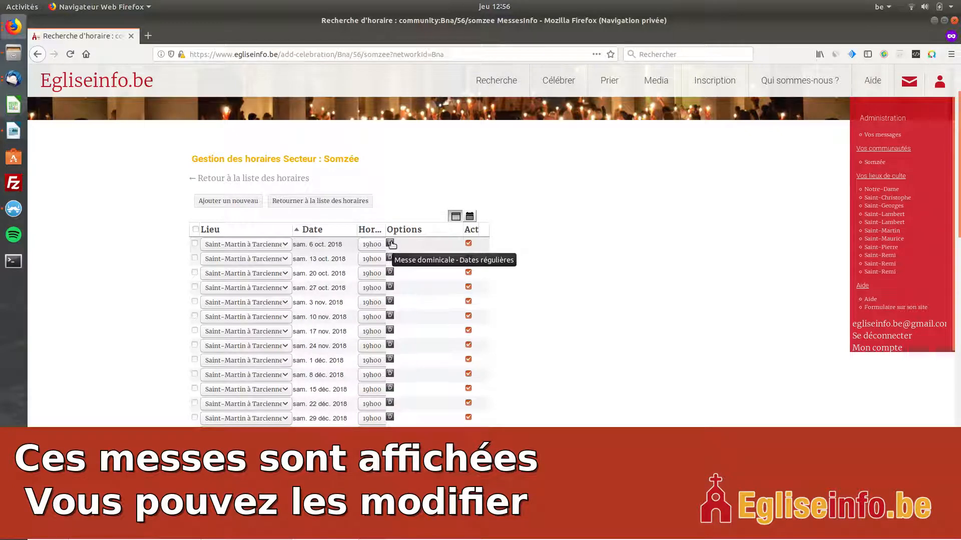
# - View the options of the 6 October 2018 mass, and deactivate and reactivate that mass
pyautogui.click(421, 246)
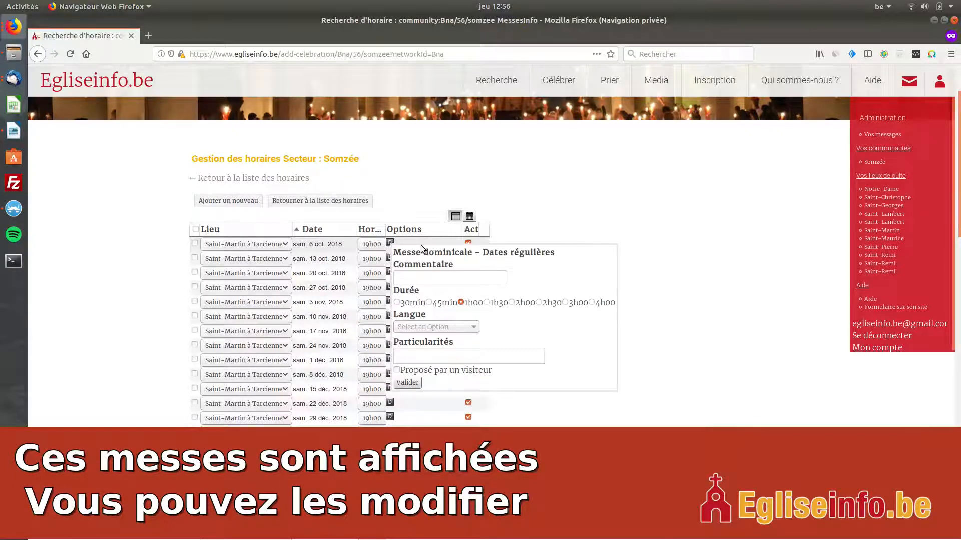
pyautogui.click(588, 209)
pyautogui.click(468, 243)
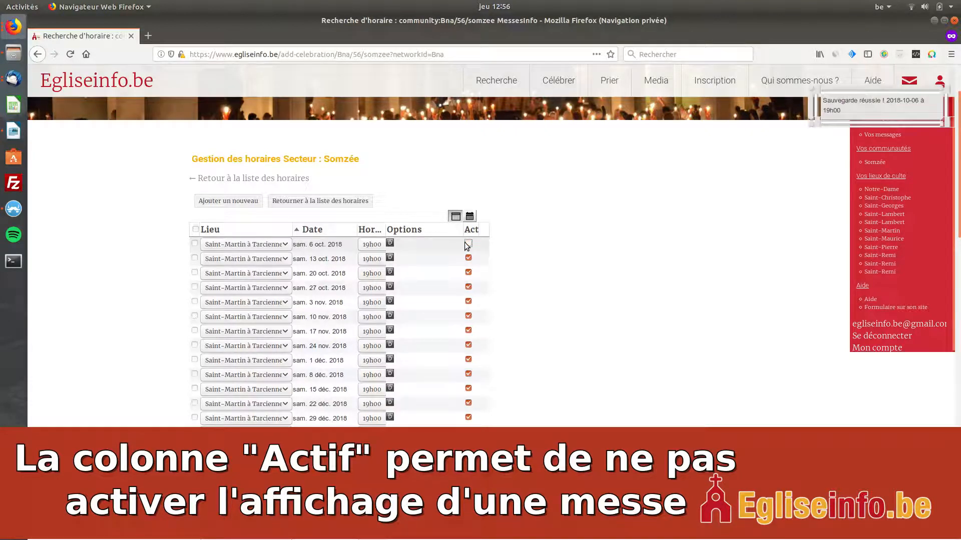
pyautogui.click(467, 243)
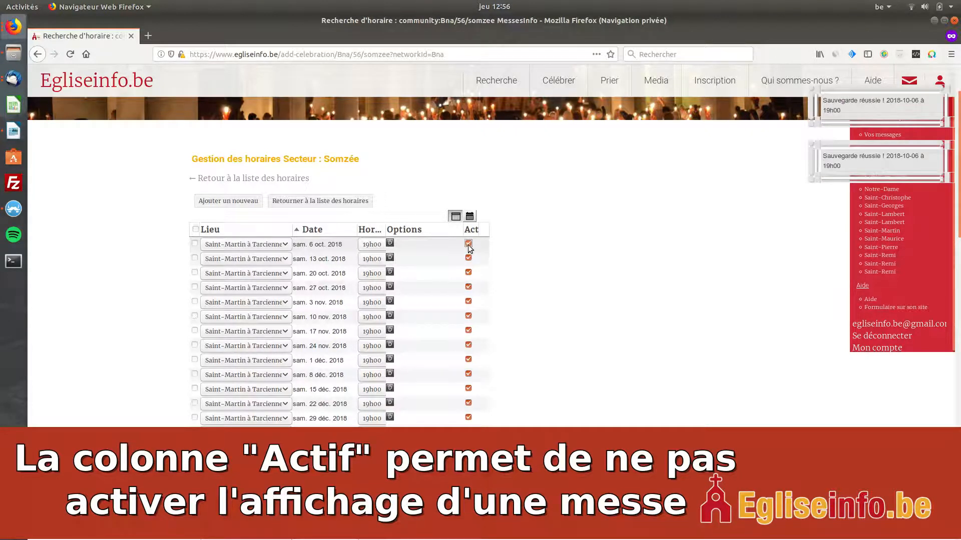
# - Deactivate the Saint-Martin à Tarcienne masses of 13 April 2019 (Rameaux) and 8 June 2019 (Pentecôte)
pyautogui.scroll(-7, 500, 258)
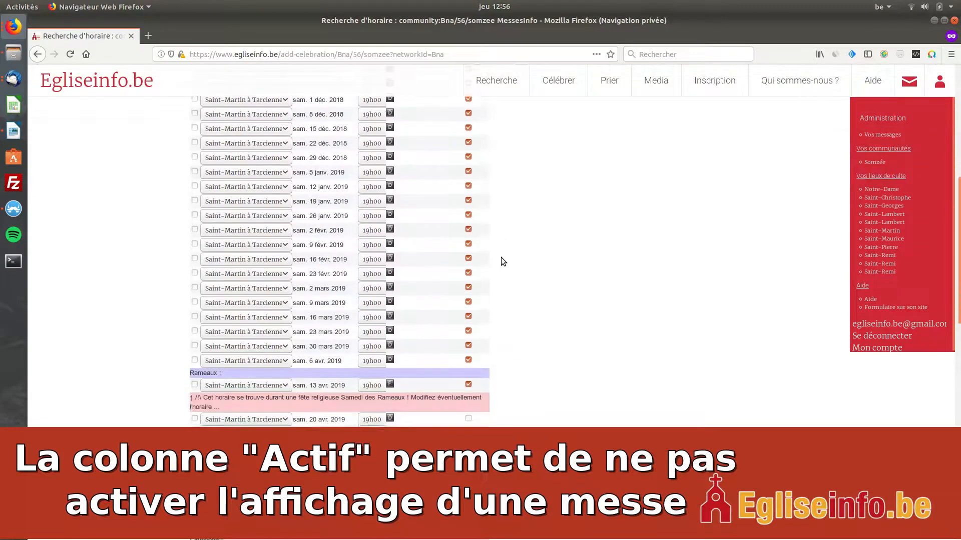
pyautogui.scroll(-2, 500, 258)
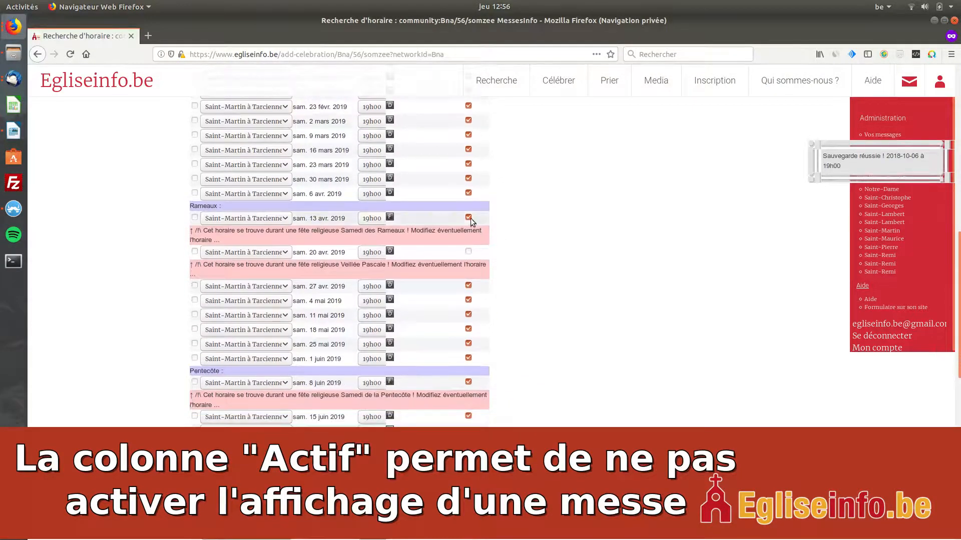
pyautogui.click(468, 218)
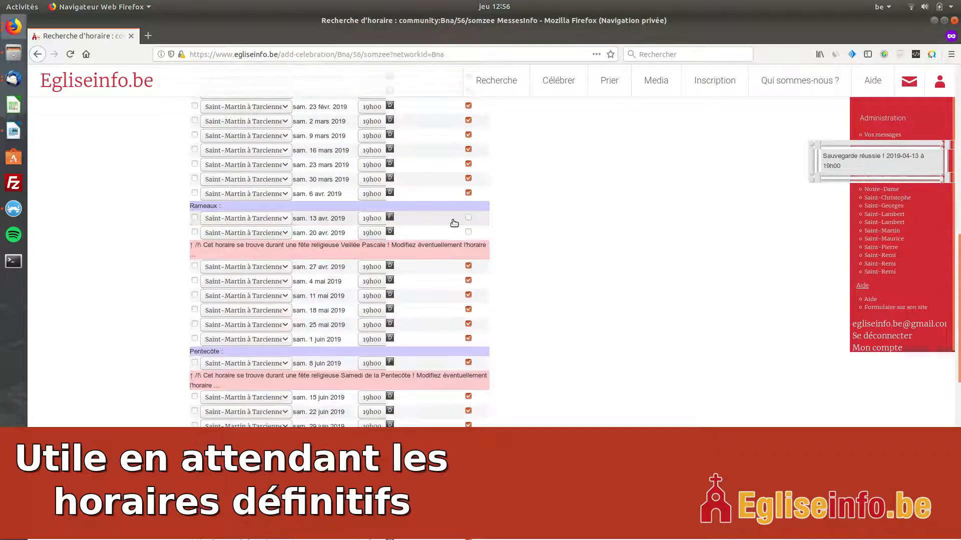
pyautogui.moveTo(390, 219)
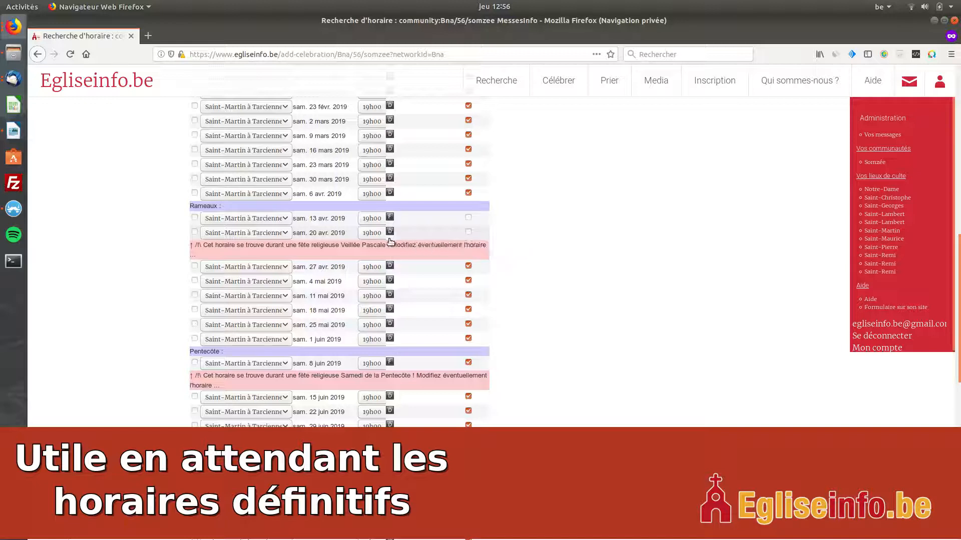
pyautogui.moveTo(328, 246); pyautogui.dragTo(389, 248)
pyautogui.click(554, 299)
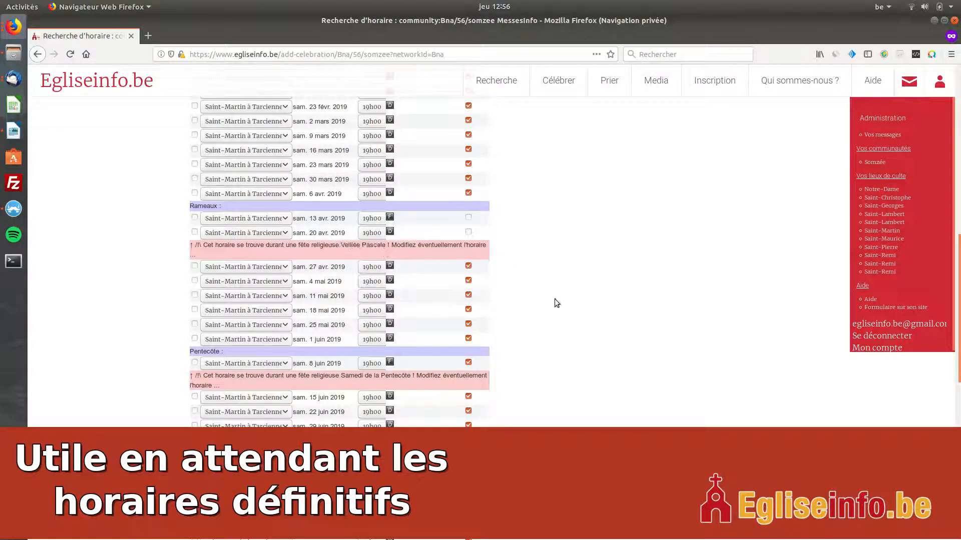
pyautogui.click(468, 363)
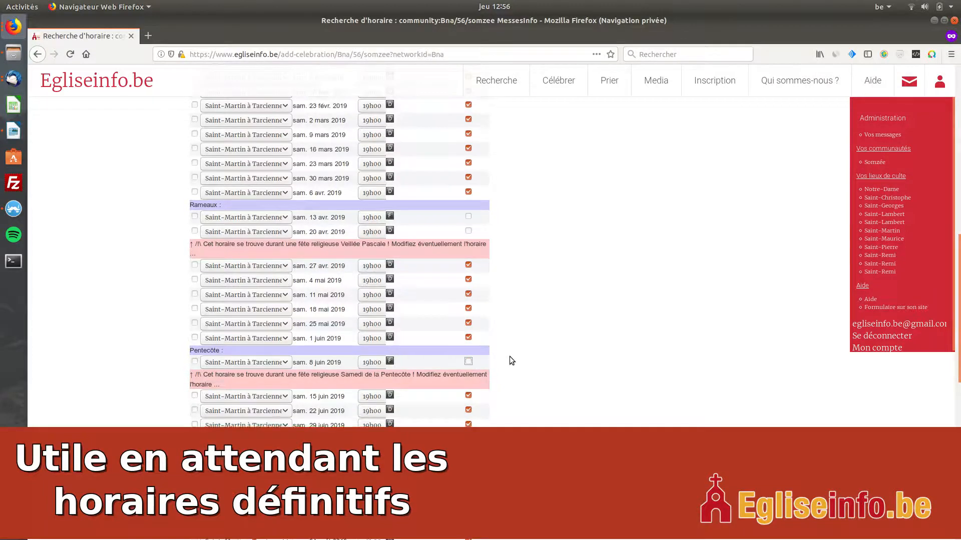
# - Return to the Somzée sector's schedule list and review the masses of all places together
pyautogui.scroll(-5, 509, 358)
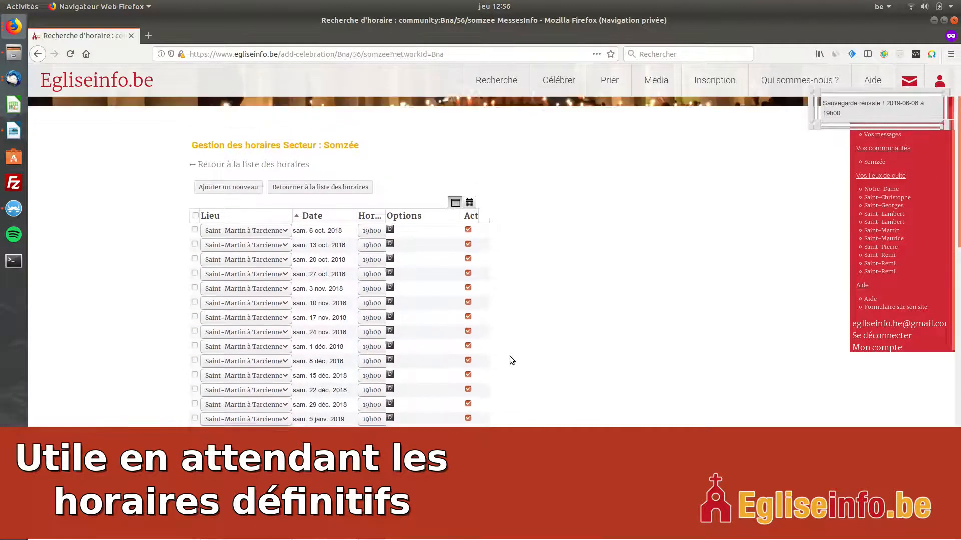
pyautogui.click(265, 180)
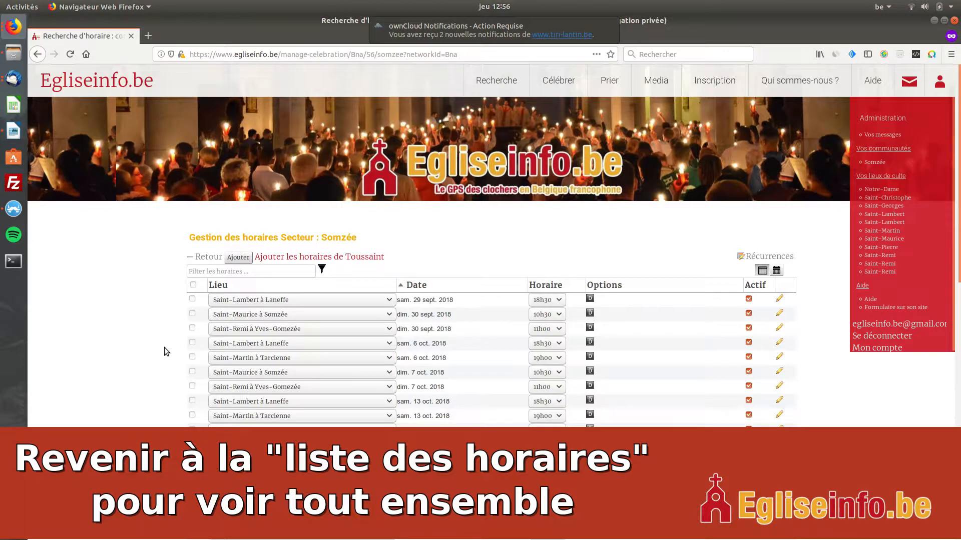
pyautogui.scroll(-8, 164, 347)
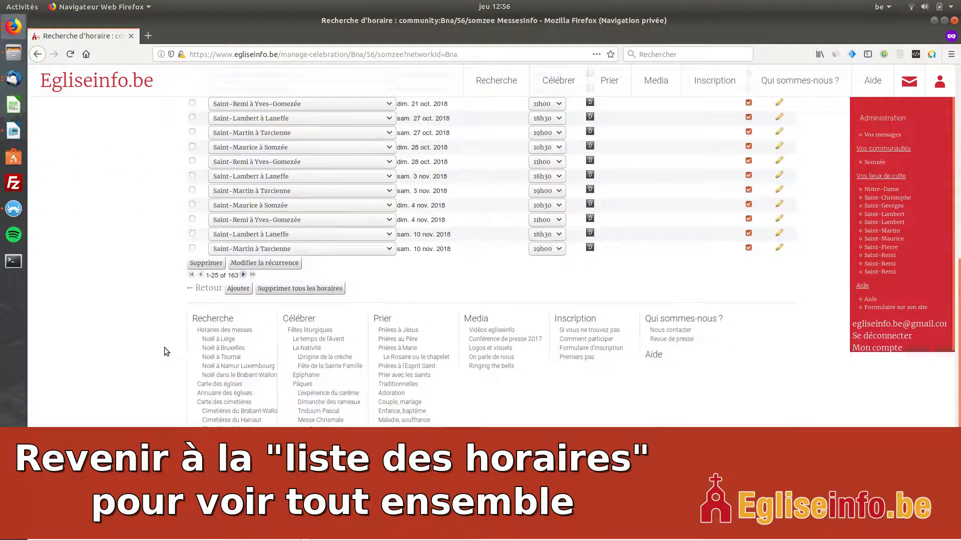